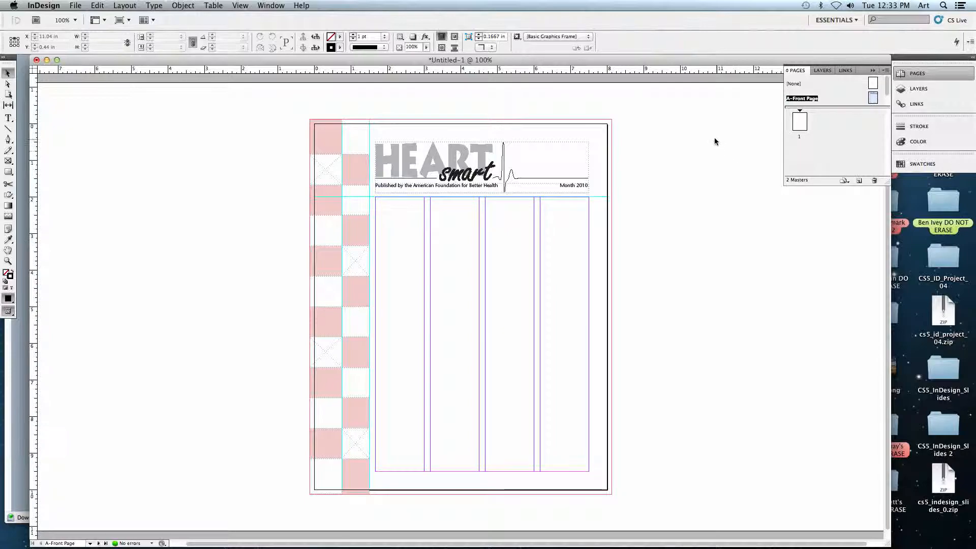
- Switch to Firefox and find the HeartSmart Newsletter project download, ID5_RF_Project3.zip, on the course page
{"action": "mouse_move", "coordinate": [247, 528]}
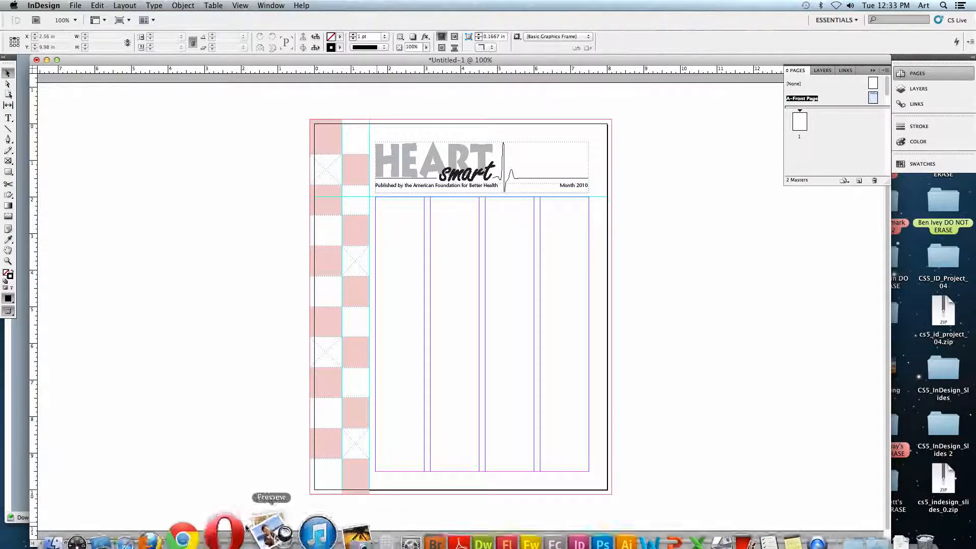
{"action": "left_click", "coordinate": [20, 388]}
{"action": "scroll", "coordinate": [153, 214], "scroll_direction": "up", "scroll_amount": 3}
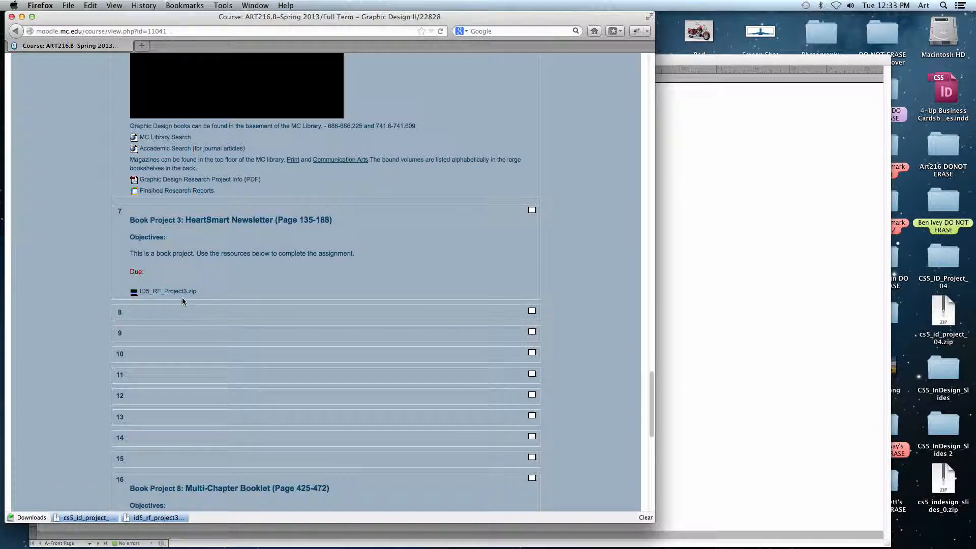
- Open the HeartSmart folder from the desktop to view its contents
{"action": "key", "text": "F11"}
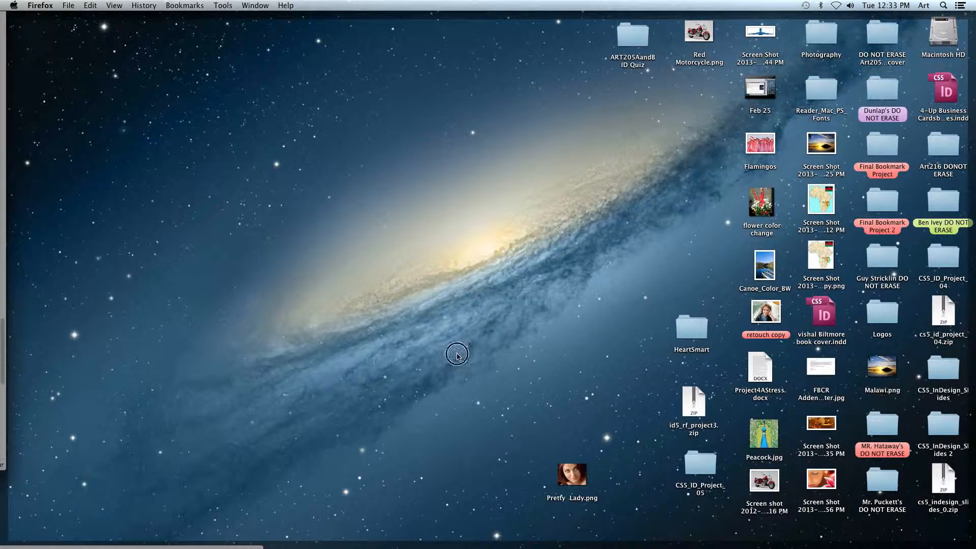
{"action": "left_click", "coordinate": [685, 326]}
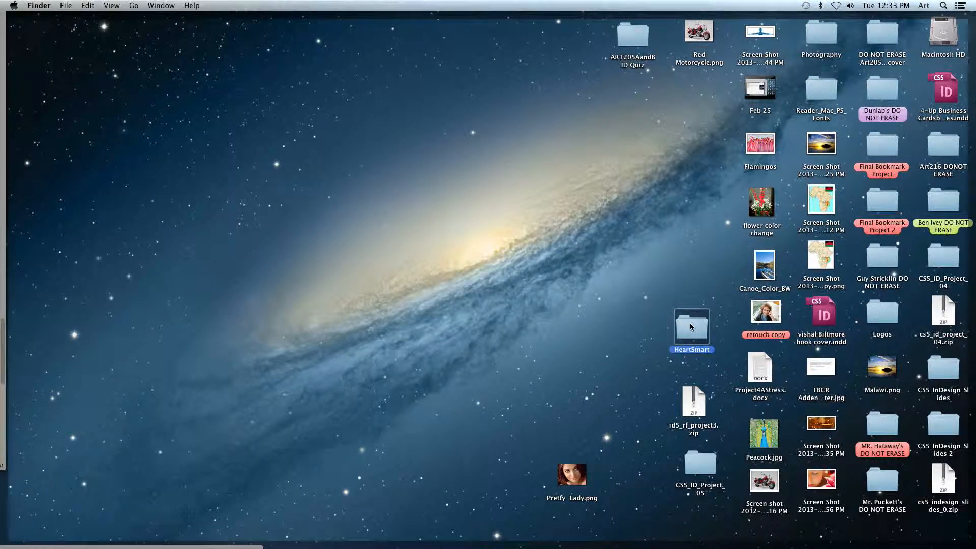
{"action": "double_click", "coordinate": [691, 327]}
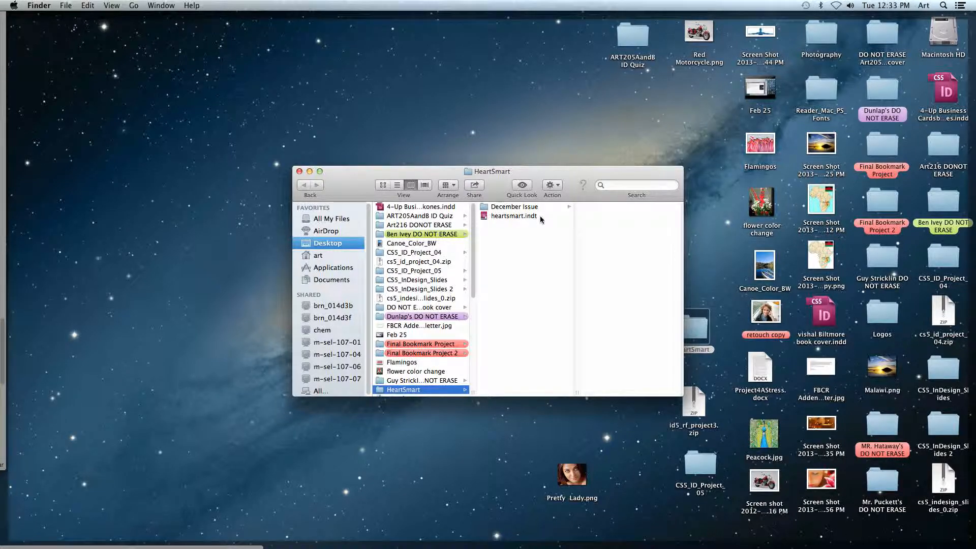
{"action": "key", "text": "F11"}
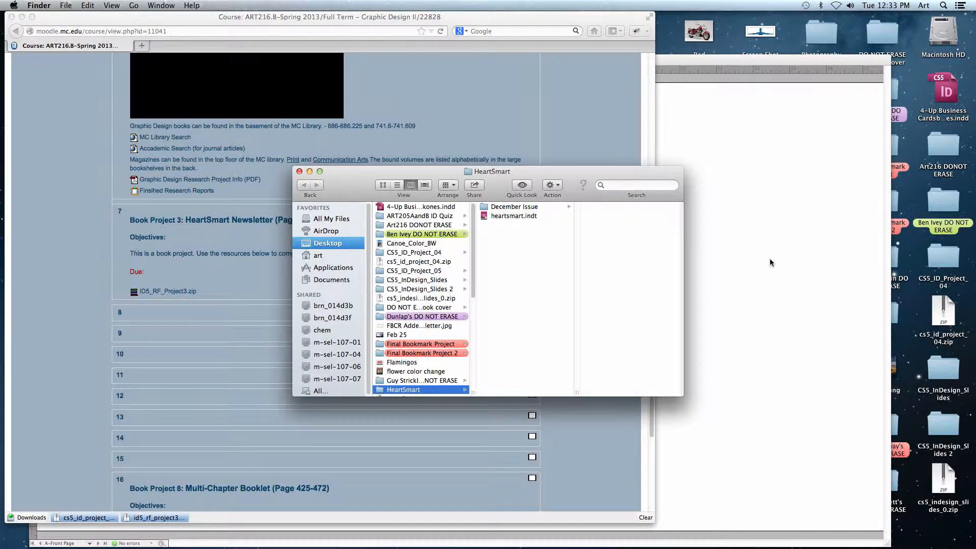
- Return to InDesign and close the untitled newsletter document without saving it
{"action": "left_click", "coordinate": [769, 262]}
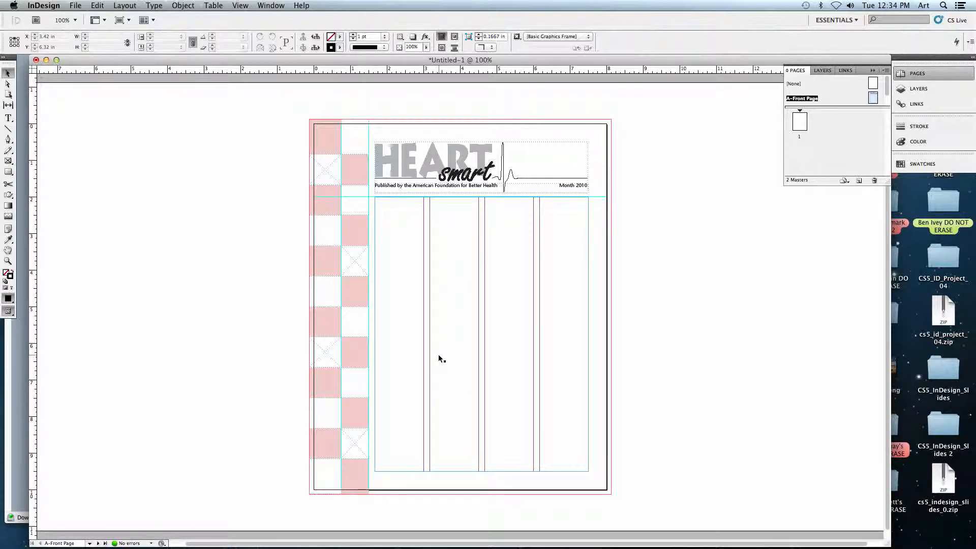
{"action": "key", "text": "super+w"}
{"action": "left_click", "coordinate": [447, 162]}
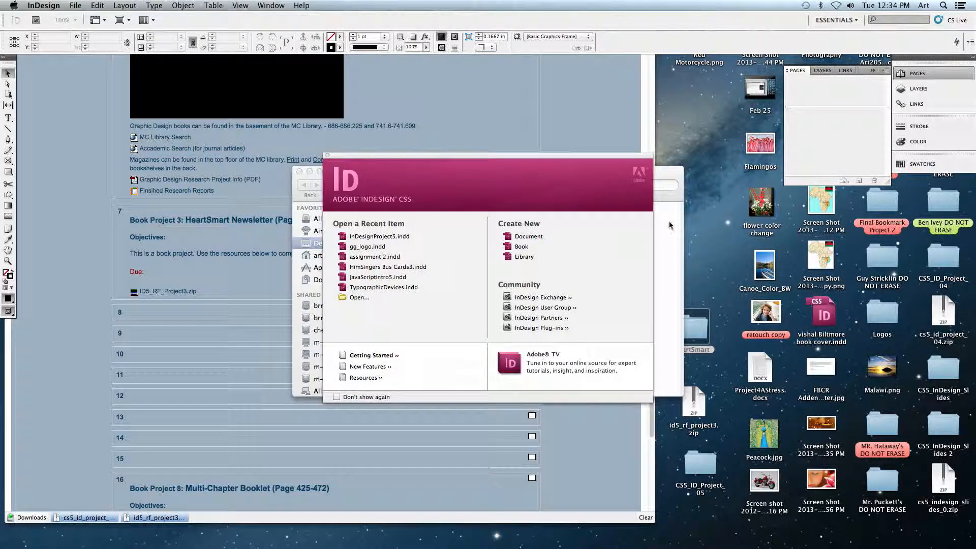
- Reopen the HeartSmart folder from the desktop and show the contents of its December Issue subfolder
{"action": "key", "text": "F11"}
{"action": "double_click", "coordinate": [681, 305]}
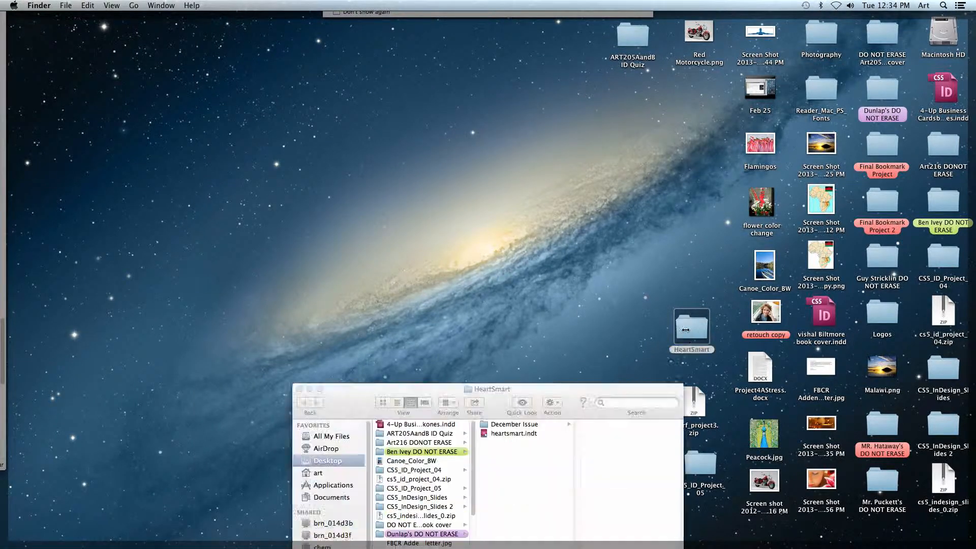
{"action": "left_click", "coordinate": [490, 197]}
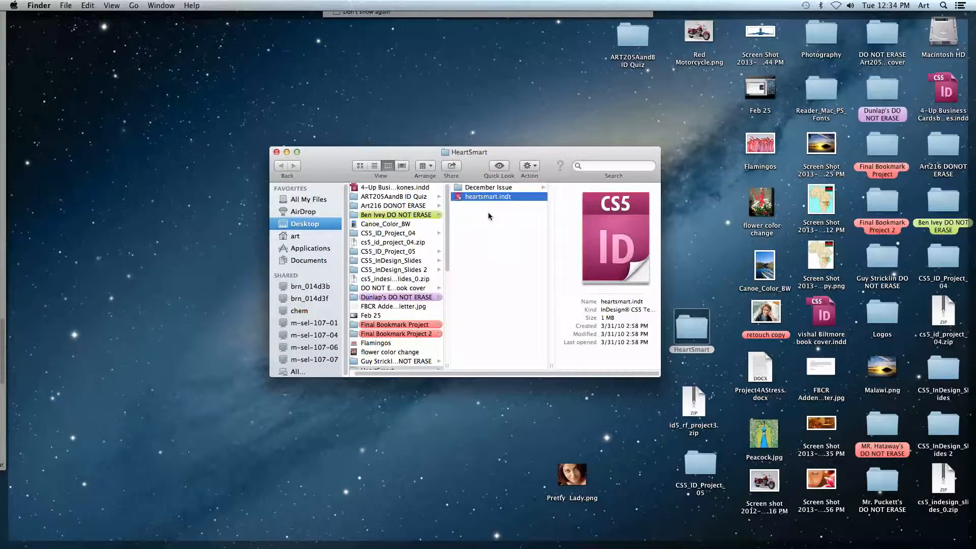
{"action": "left_click", "coordinate": [472, 188]}
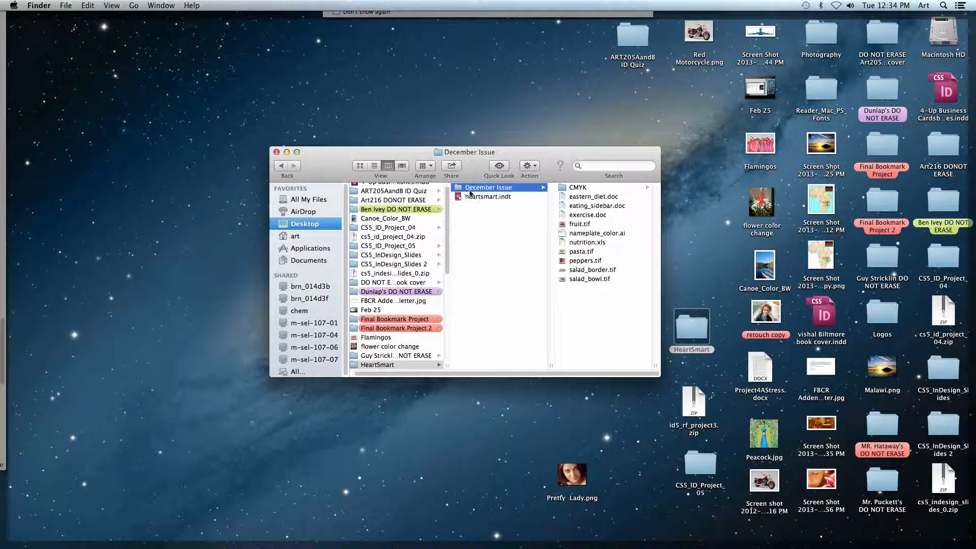
- Preview the December Issue files, including eastern_diet.doc, eating_sidebar.doc, fruit.tif, nameplate_color.ai and pasta.tif
{"action": "left_click", "coordinate": [579, 197]}
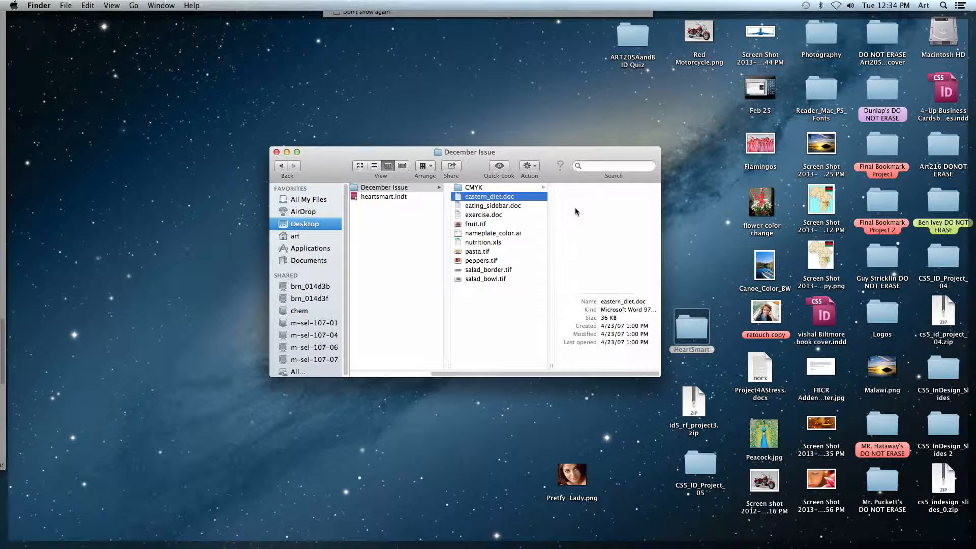
{"action": "left_click", "coordinate": [495, 206]}
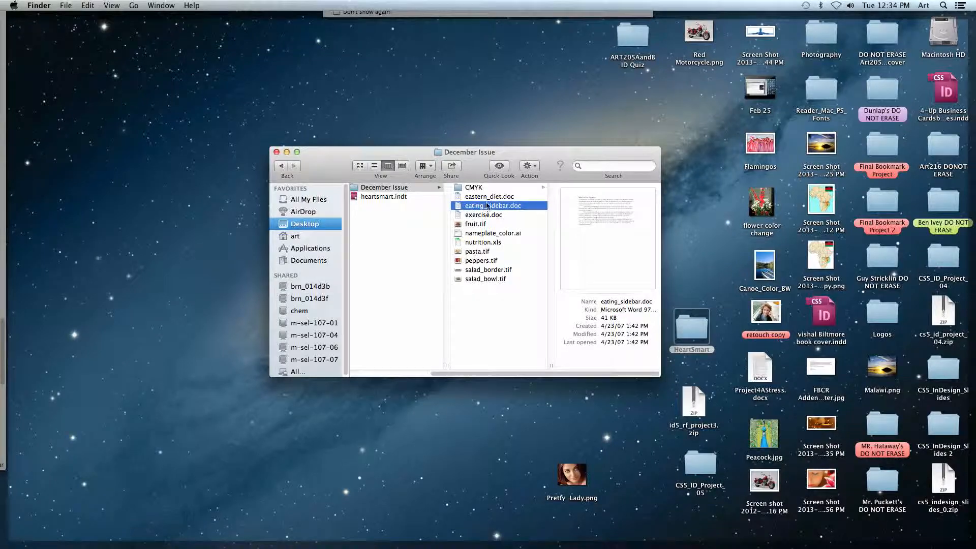
{"action": "left_click", "coordinate": [484, 197]}
{"action": "key", "text": "space"}
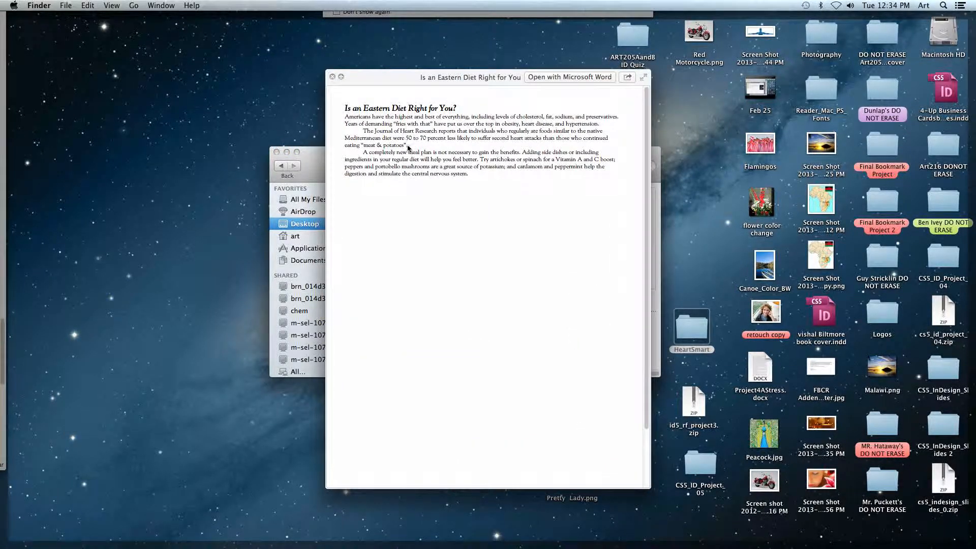
{"action": "key", "text": "space"}
{"action": "left_click", "coordinate": [472, 206]}
{"action": "left_click", "coordinate": [473, 225]}
{"action": "key", "text": "space"}
{"action": "key", "text": "space"}
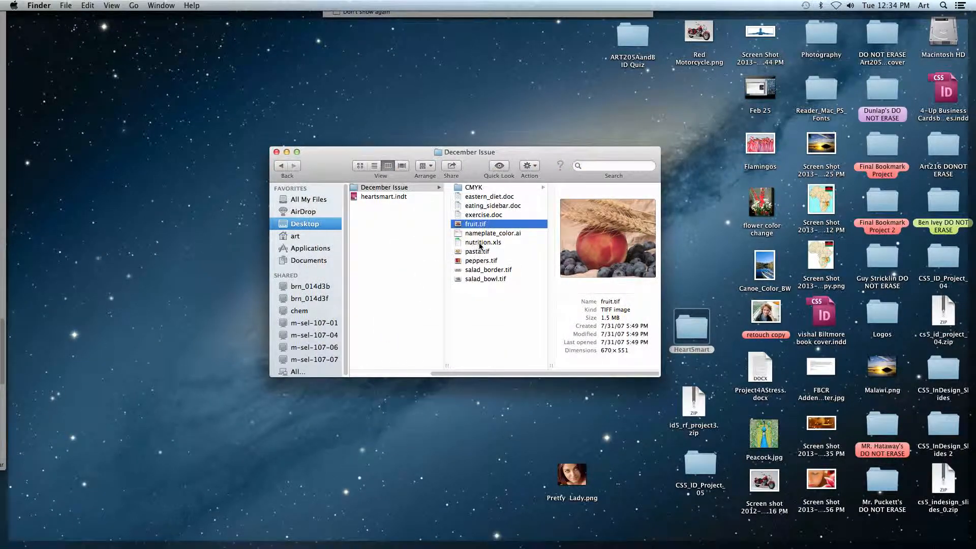
{"action": "left_click", "coordinate": [477, 234]}
{"action": "key", "text": "space"}
{"action": "key", "text": "space"}
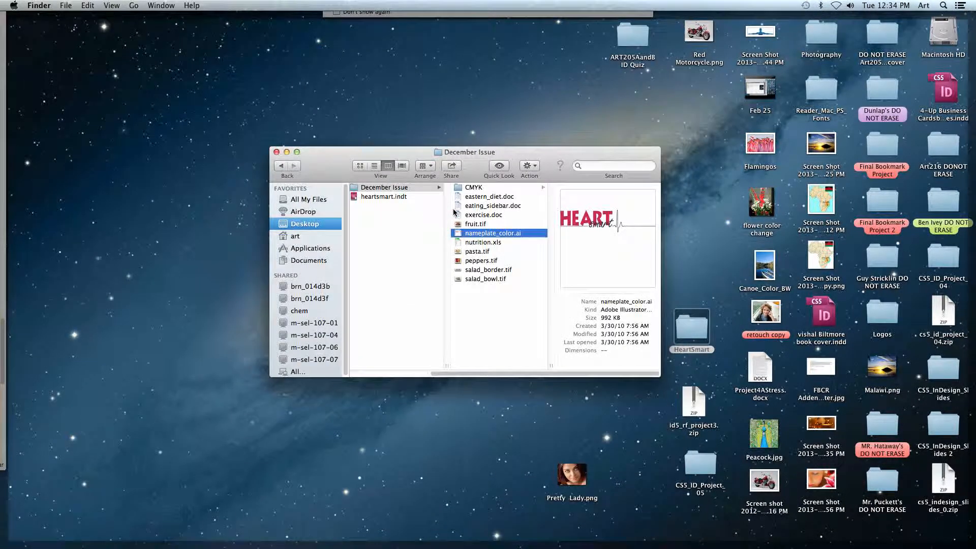
{"action": "left_click", "coordinate": [473, 252]}
{"action": "left_click", "coordinate": [486, 306]}
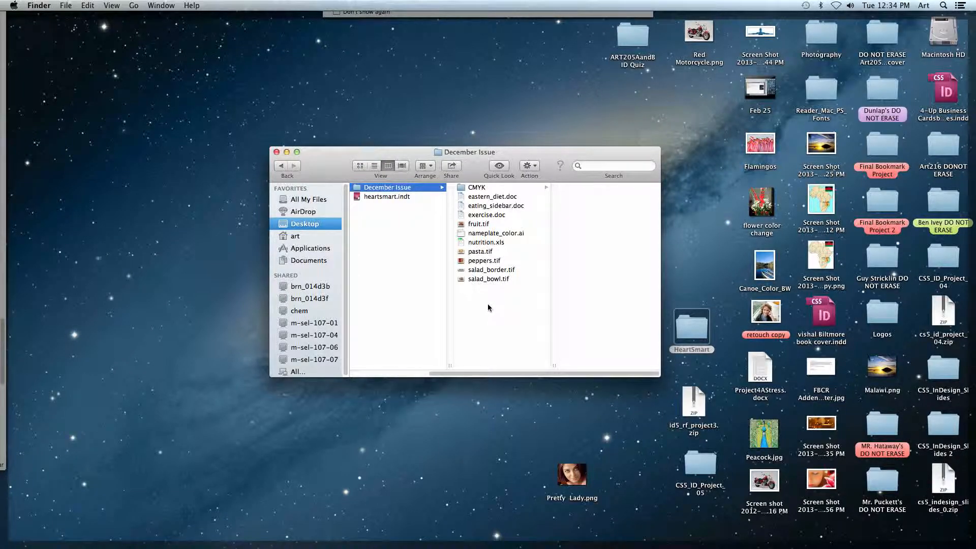
- Move the December Issue window aside and create a desktop folder named "MC Track Tshirt 2013"
{"action": "left_click_drag", "start_coordinate": [536, 148], "coordinate": [422, 124]}
{"action": "right_click", "coordinate": [606, 187]}
{"action": "left_click", "coordinate": [627, 193]}
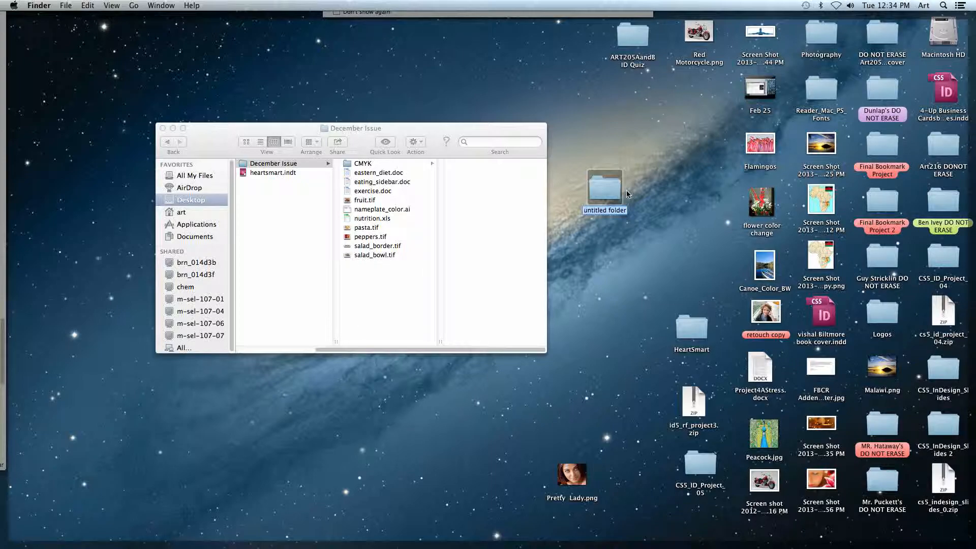
{"action": "type", "text": "MC Track Tshirt 2013"}
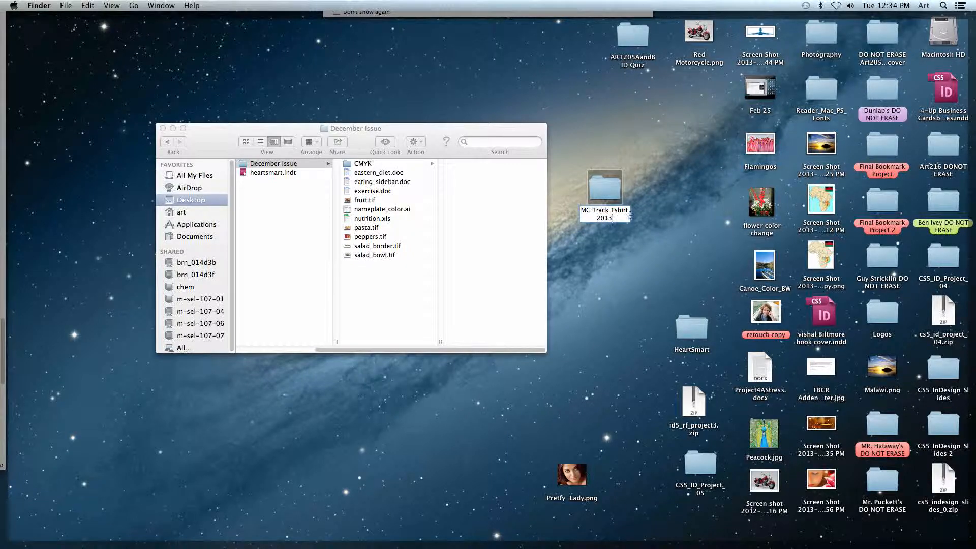
{"action": "left_click", "coordinate": [615, 256]}
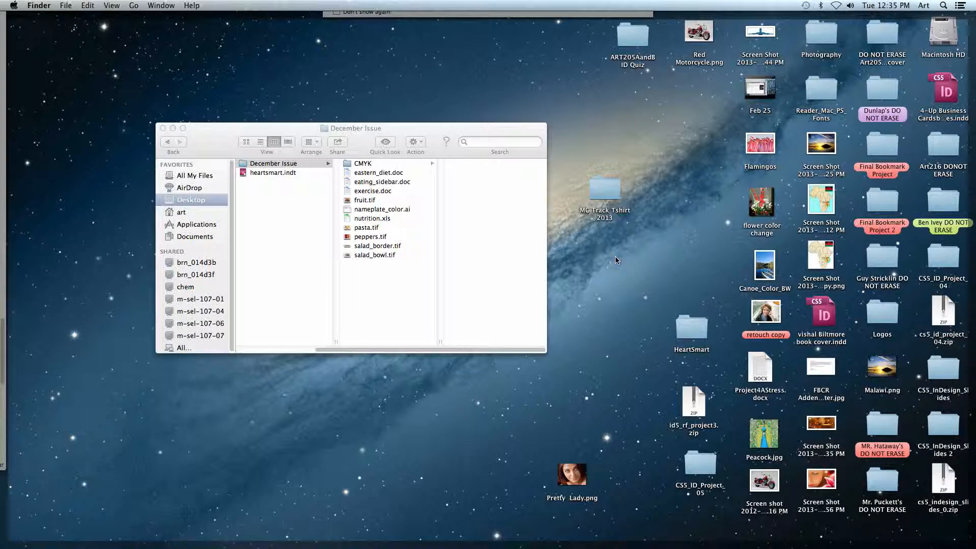
- Open the MC Track Tshirt 2013 folder to view its contents and close its window
{"action": "left_click", "coordinate": [616, 212]}
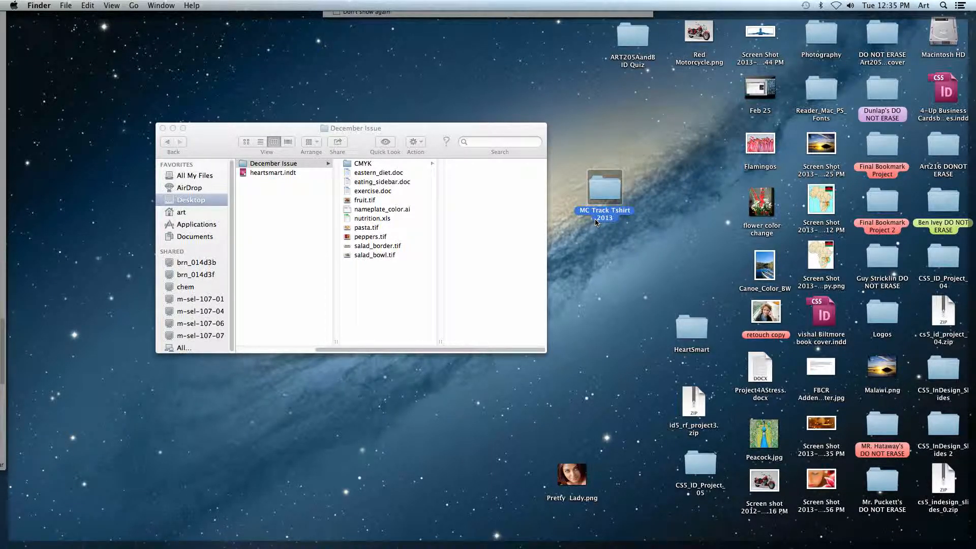
{"action": "double_click", "coordinate": [604, 189]}
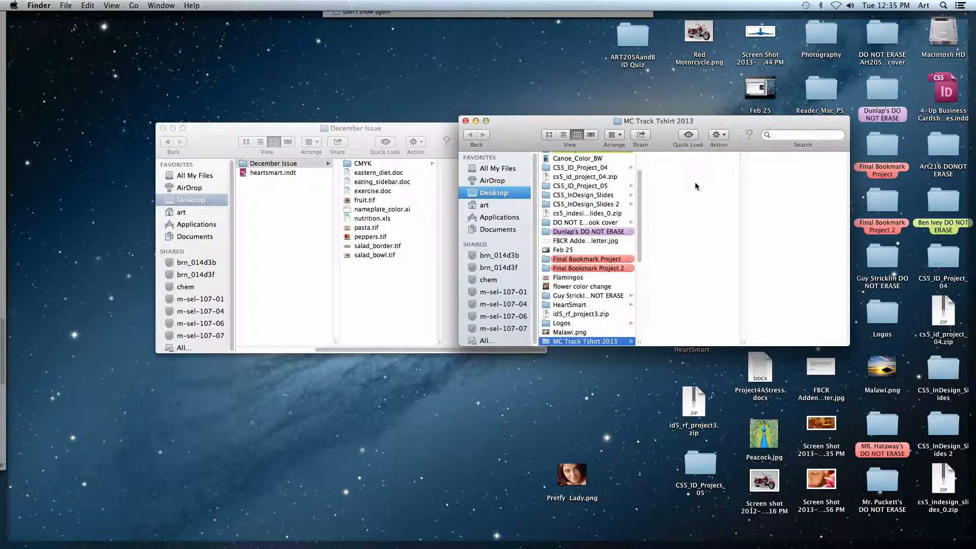
{"action": "left_click", "coordinate": [465, 120]}
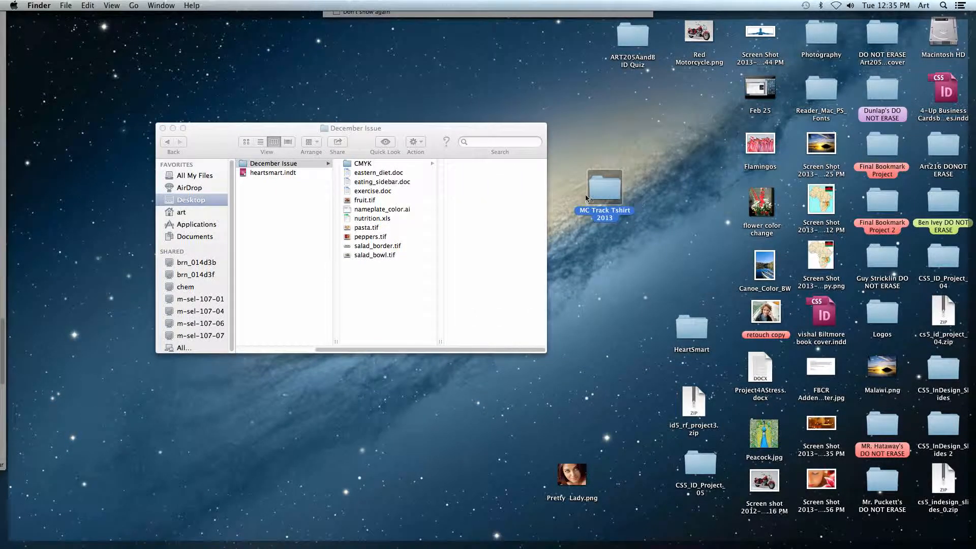
{"action": "left_click", "coordinate": [622, 161]}
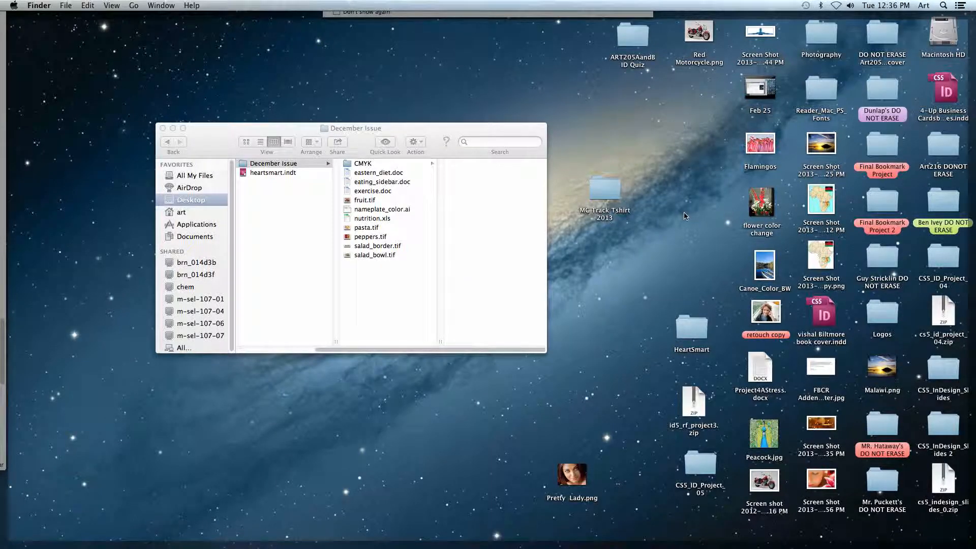
{"action": "left_click", "coordinate": [606, 183]}
{"action": "left_click", "coordinate": [646, 169]}
- Open the heartsmart.indt template from the HeartSmart folder in InDesign
{"action": "left_click", "coordinate": [258, 173]}
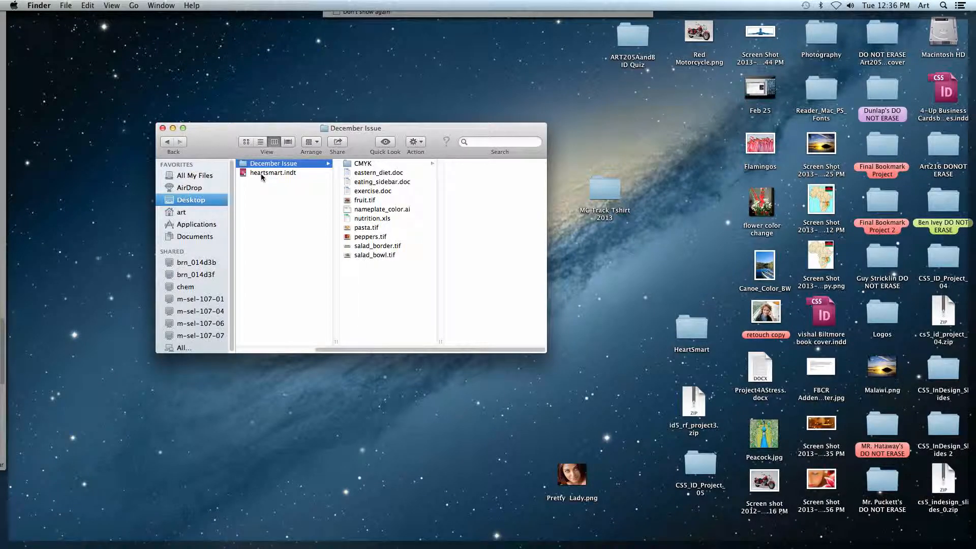
{"action": "left_click", "coordinate": [262, 173]}
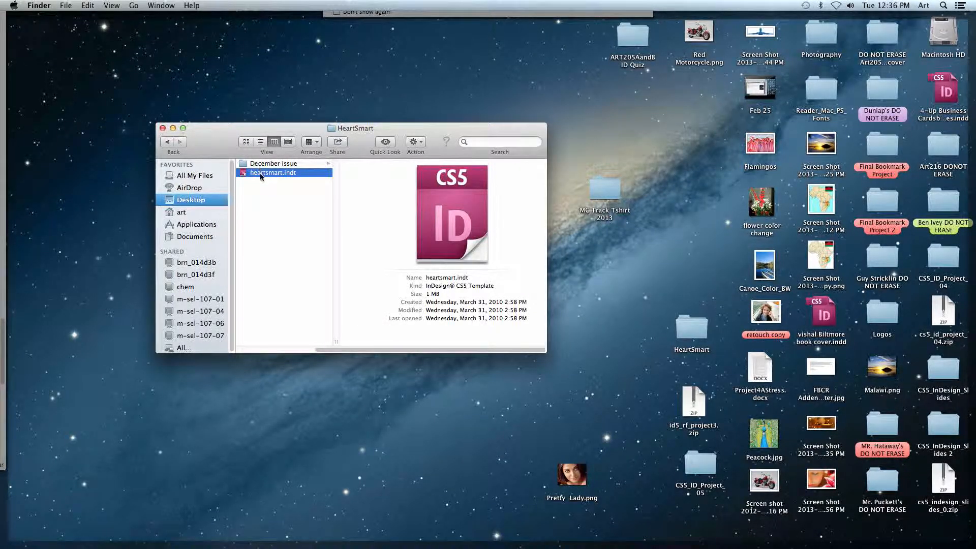
{"action": "key", "text": "Up"}
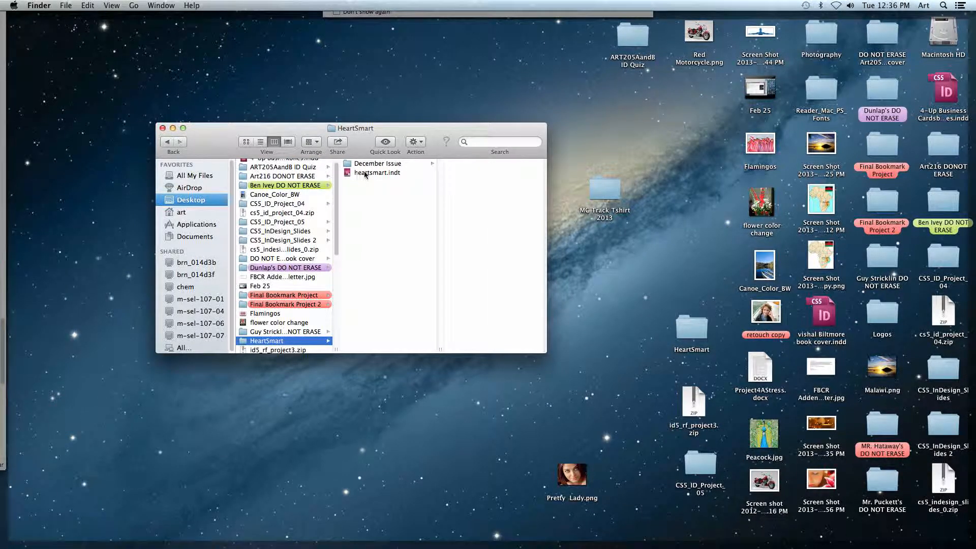
{"action": "left_click", "coordinate": [384, 175]}
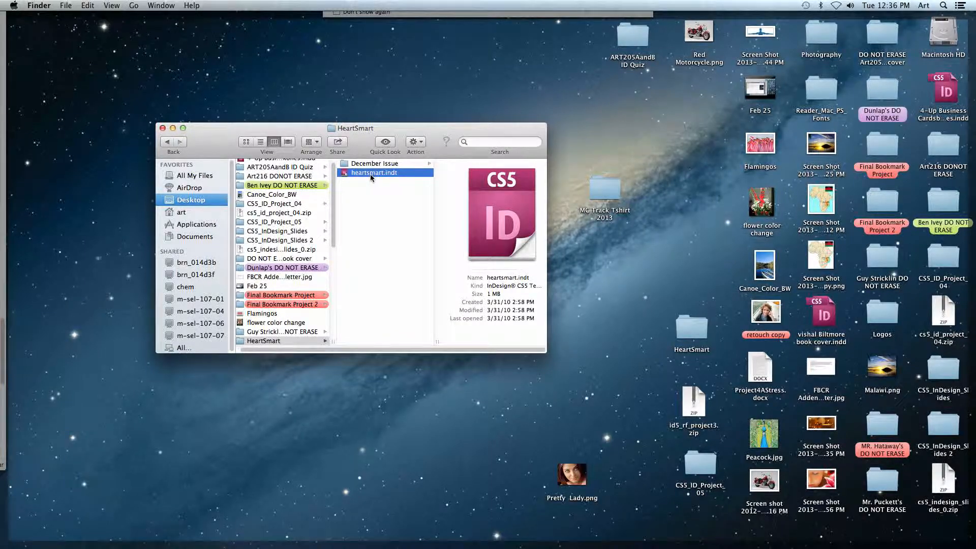
{"action": "double_click", "coordinate": [370, 173]}
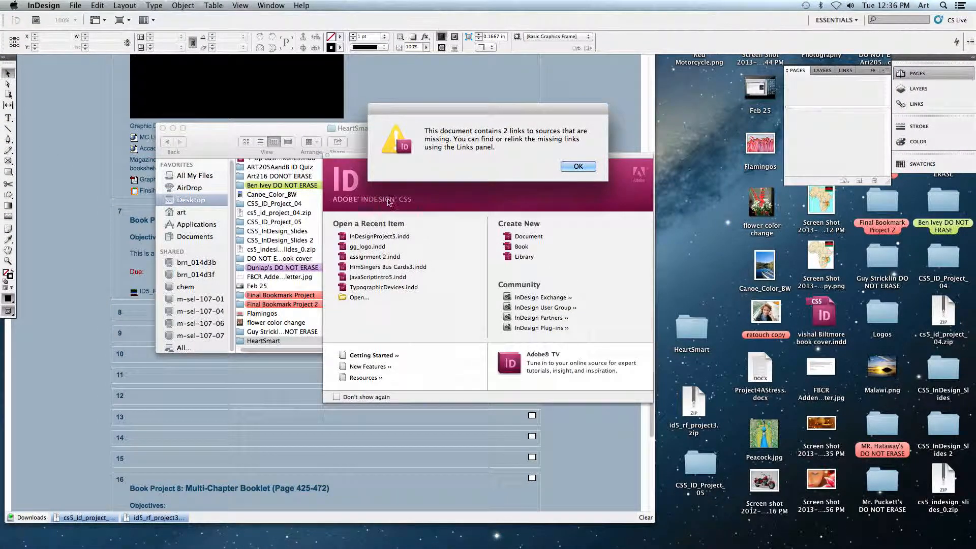
- Dismiss the missing links alert and accept the default substitute for the missing ATC Colada font
{"action": "left_click_drag", "start_coordinate": [477, 122], "coordinate": [435, 104]}
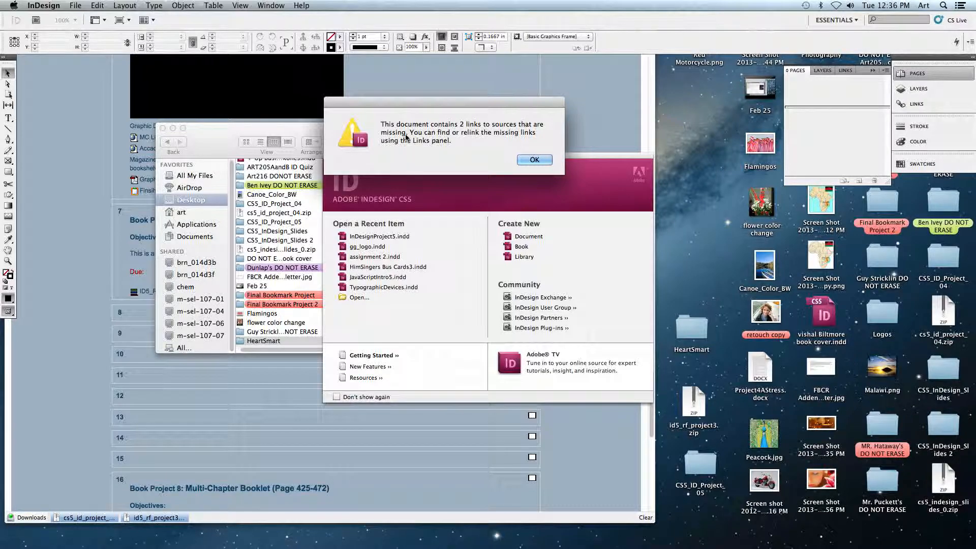
{"action": "left_click", "coordinate": [531, 160]}
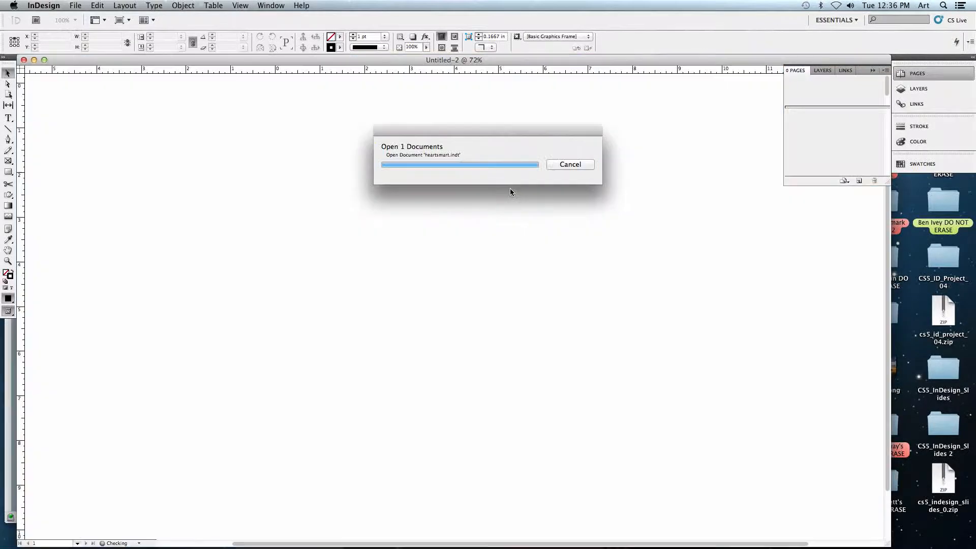
{"action": "left_click_drag", "start_coordinate": [508, 188], "coordinate": [500, 141]}
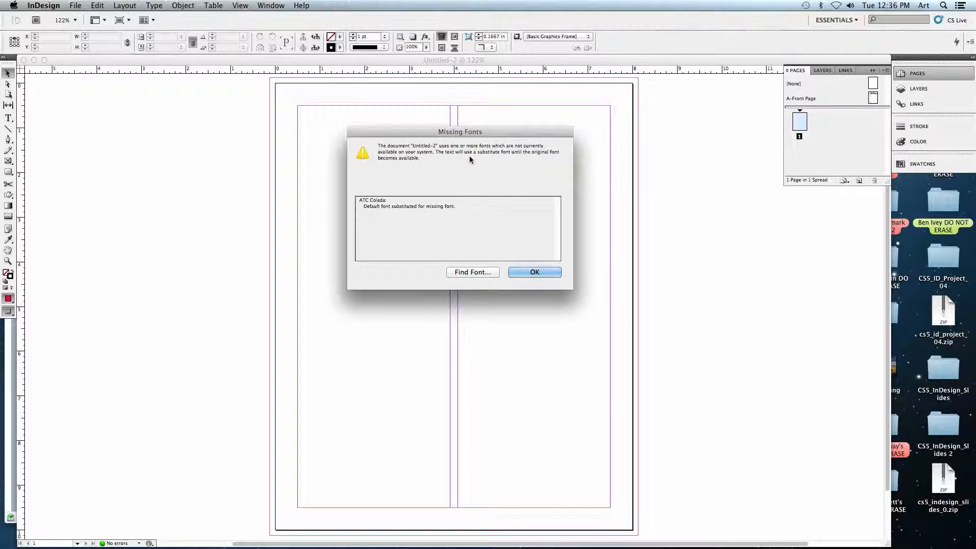
{"action": "left_click", "coordinate": [528, 277]}
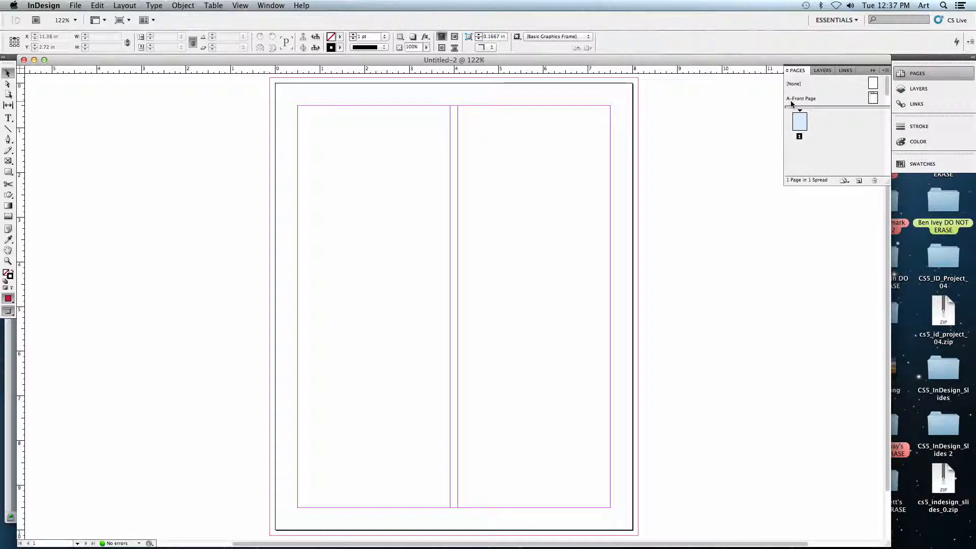
- Display the A-Front Page master page of the new newsletter document
{"action": "left_click", "coordinate": [873, 84]}
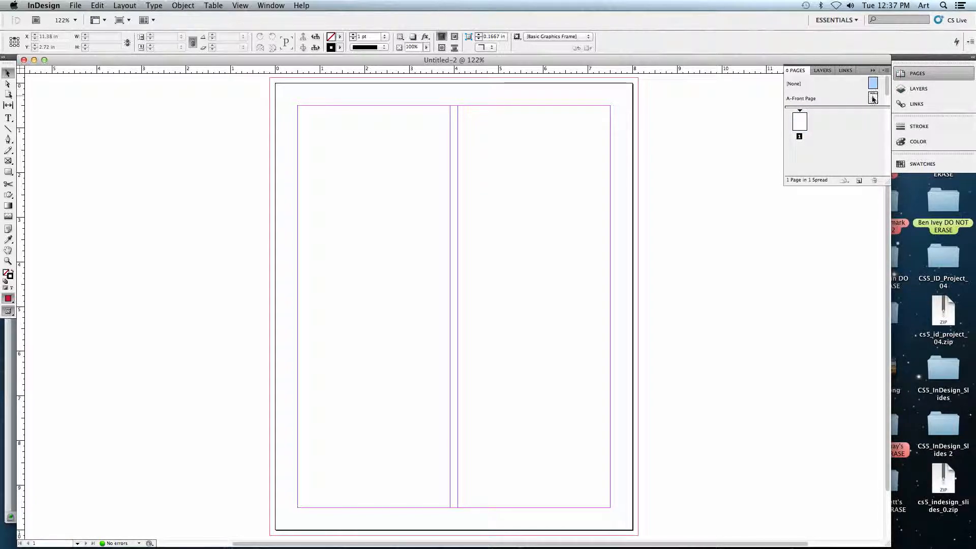
{"action": "left_click", "coordinate": [873, 99]}
{"action": "double_click", "coordinate": [874, 99]}
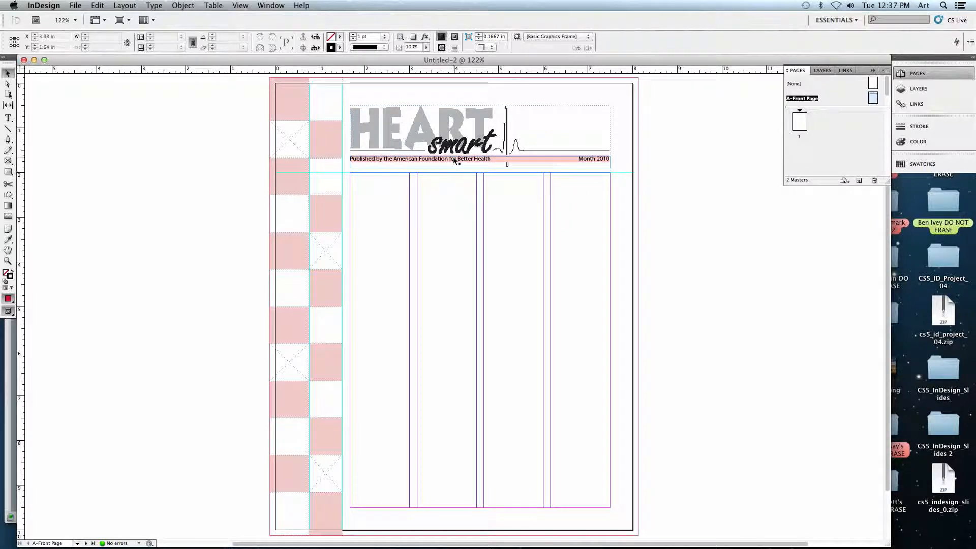
- Select the whole publisher and date line beneath the HeartSmart nameplate with the Type tool
{"action": "left_click", "coordinate": [645, 212]}
{"action": "key", "text": "super+2"}
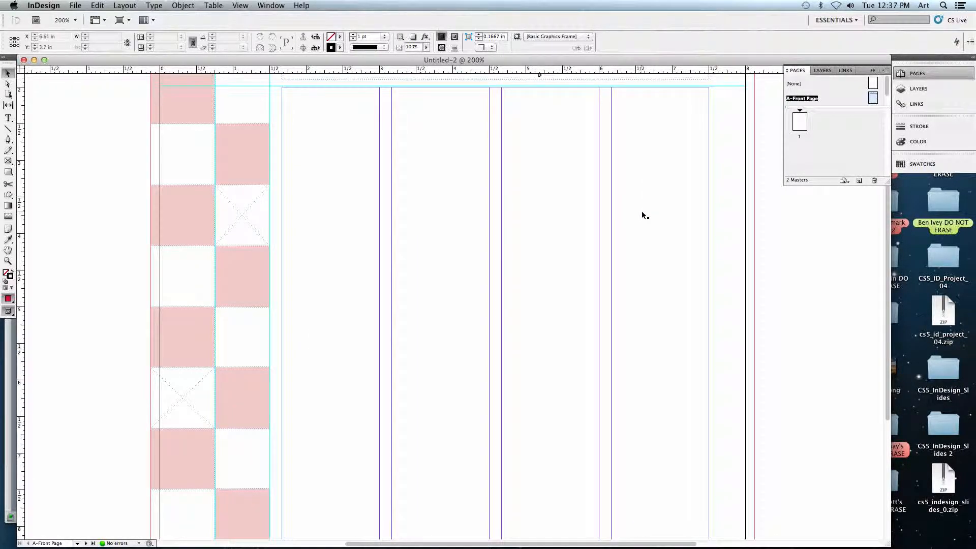
{"action": "scroll", "coordinate": [641, 211], "scroll_direction": "up", "scroll_amount": 5}
{"action": "scroll", "coordinate": [636, 217], "scroll_direction": "down", "scroll_amount": 2}
{"action": "left_click", "coordinate": [649, 269]}
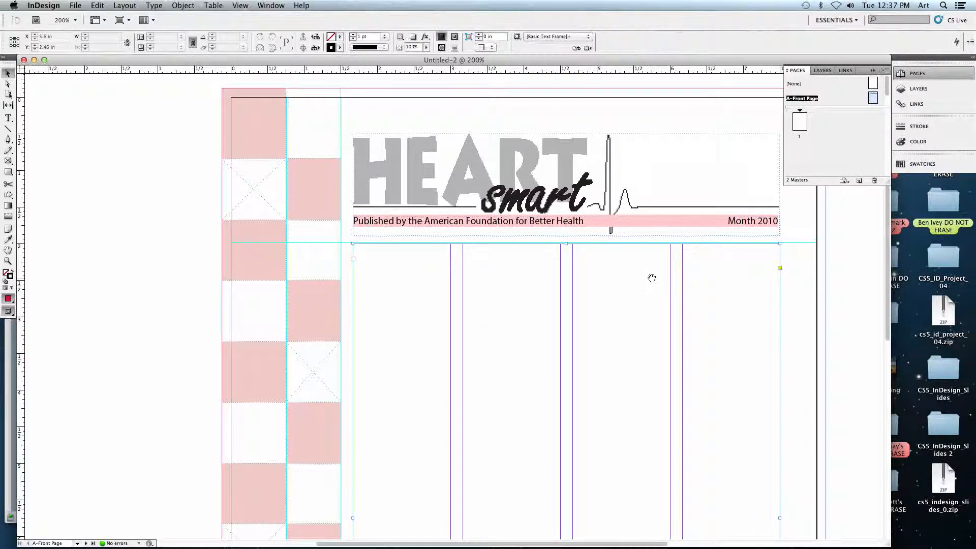
{"action": "scroll", "coordinate": [594, 275], "scroll_direction": "right", "scroll_amount": 3}
{"action": "left_click", "coordinate": [776, 275]}
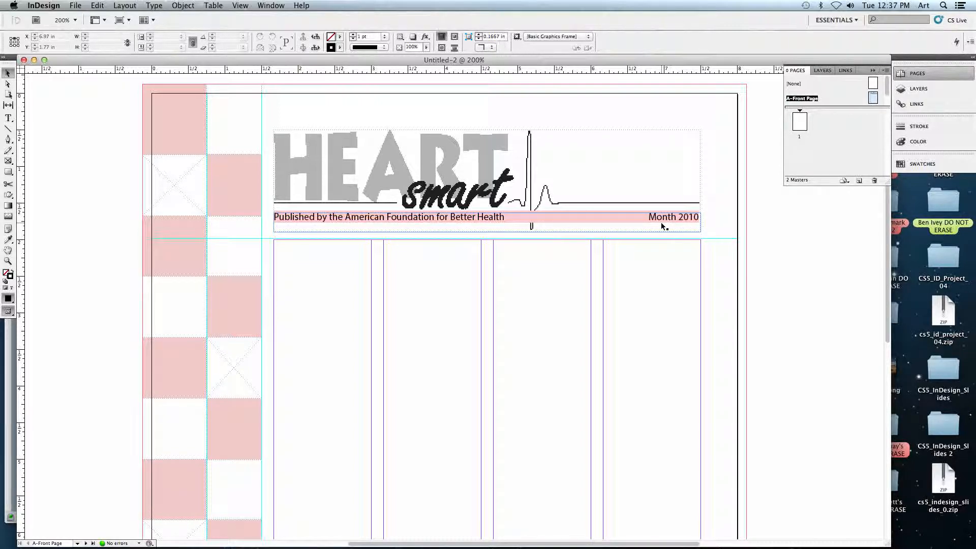
{"action": "left_click", "coordinate": [8, 118]}
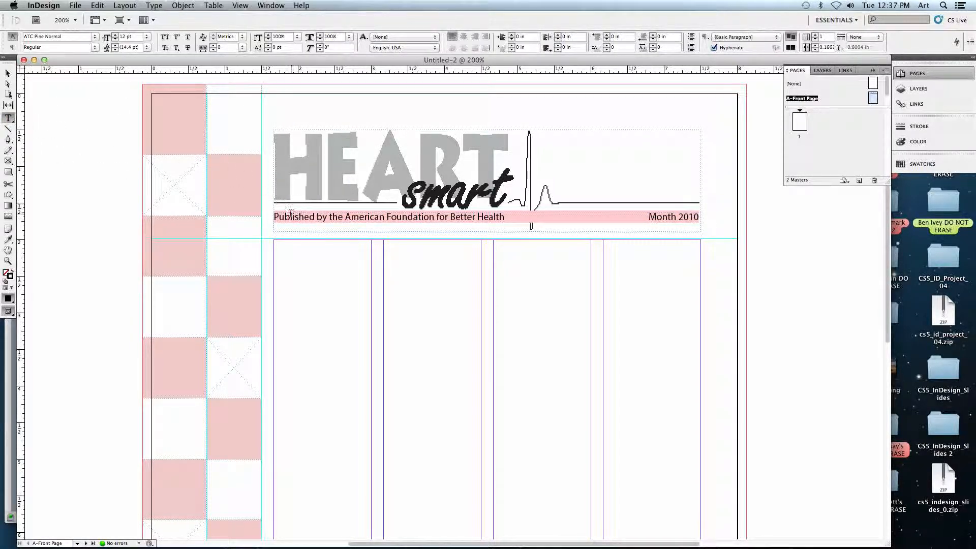
{"action": "triple_click", "coordinate": [326, 220]}
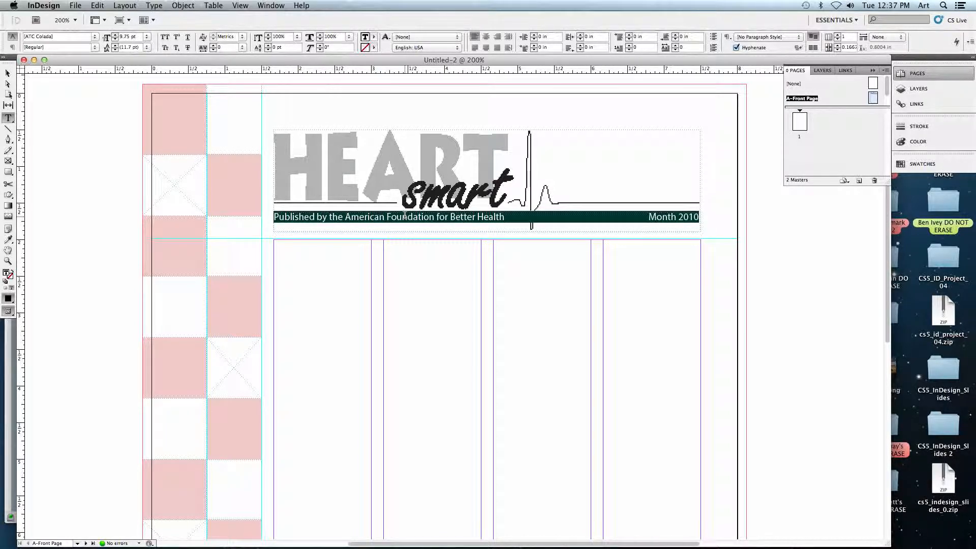
- Use Find Font to replace every use of the missing ATC Colada font with ATC Oak Normal Regular
{"action": "left_click", "coordinate": [154, 5]}
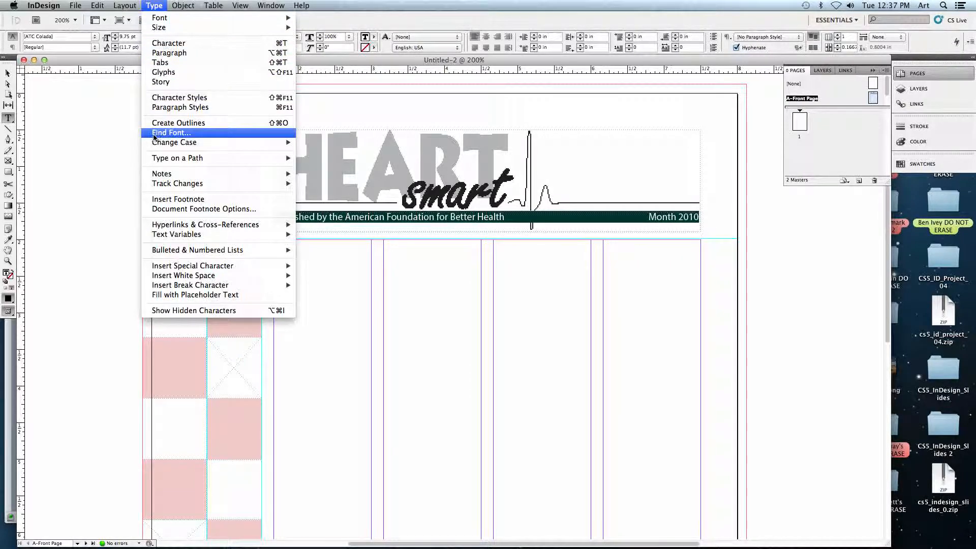
{"action": "left_click", "coordinate": [193, 132]}
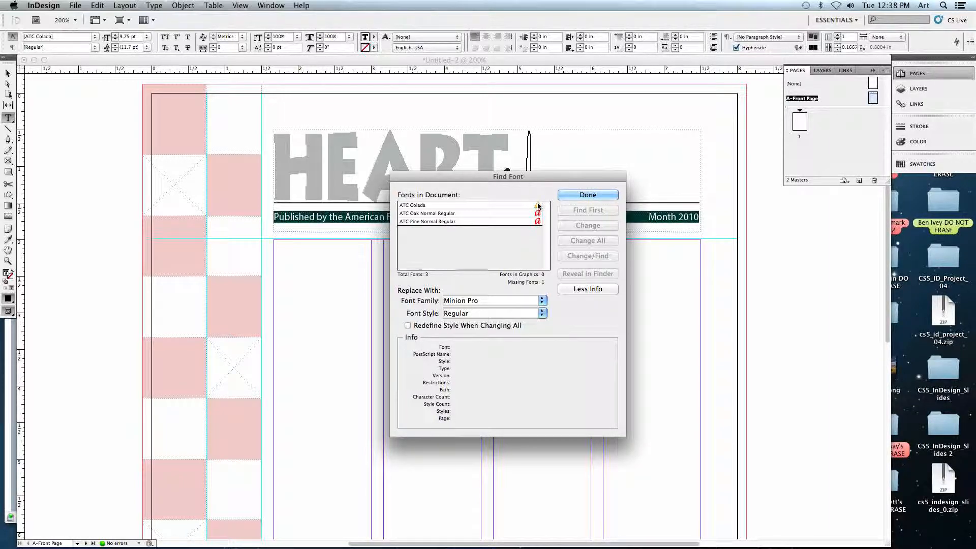
{"action": "left_click", "coordinate": [468, 206]}
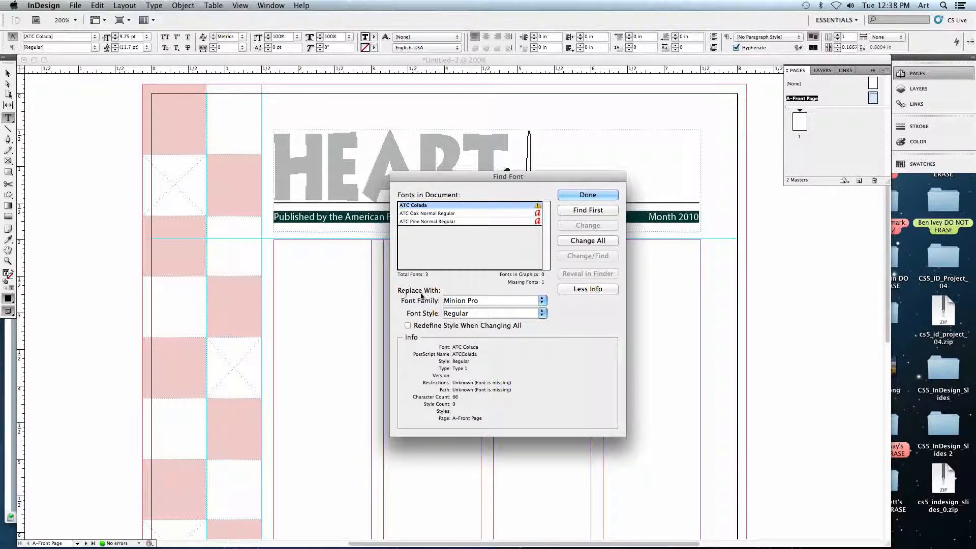
{"action": "left_click_drag", "start_coordinate": [446, 300], "coordinate": [487, 314]}
{"action": "type", "text": "ATC Oak"}
{"action": "left_click", "coordinate": [542, 300]}
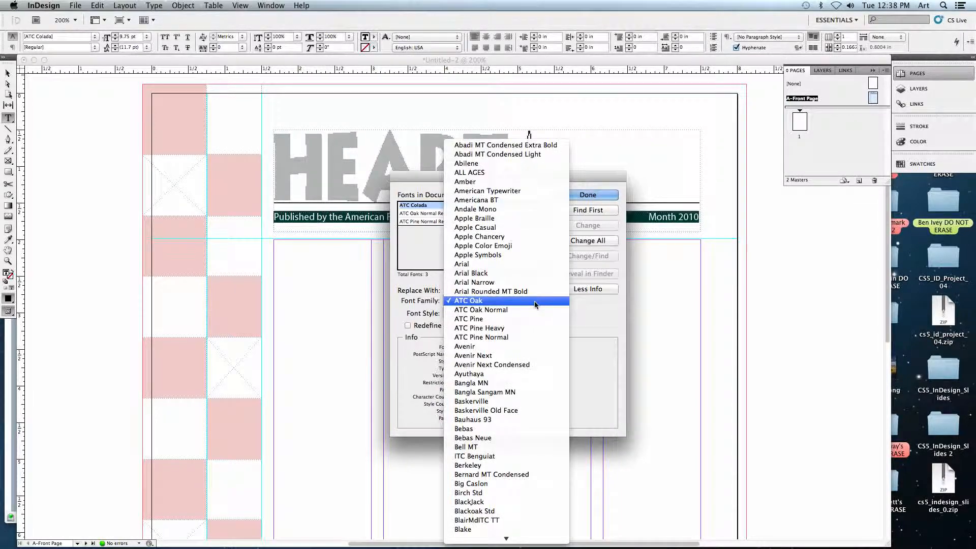
{"action": "left_click", "coordinate": [492, 311]}
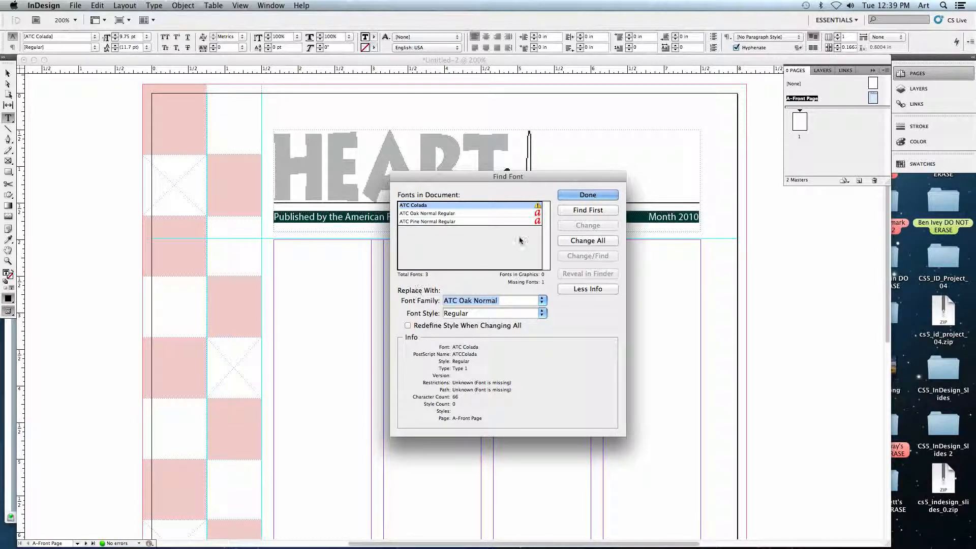
{"action": "left_click", "coordinate": [578, 242]}
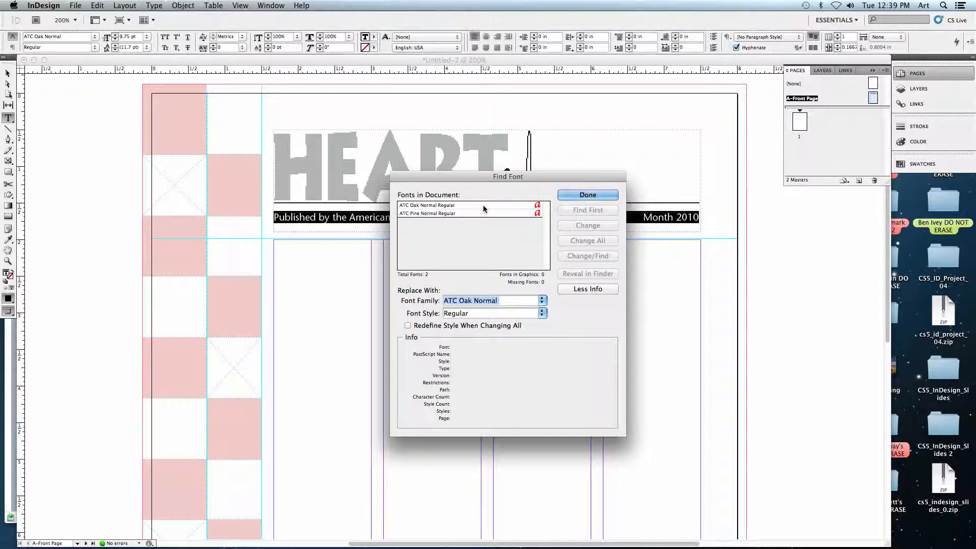
- Switch to Finder to examine the installed fonts in the Macintosh HD Library's Fonts folder, and return to InDesign
{"action": "key", "text": "F11"}
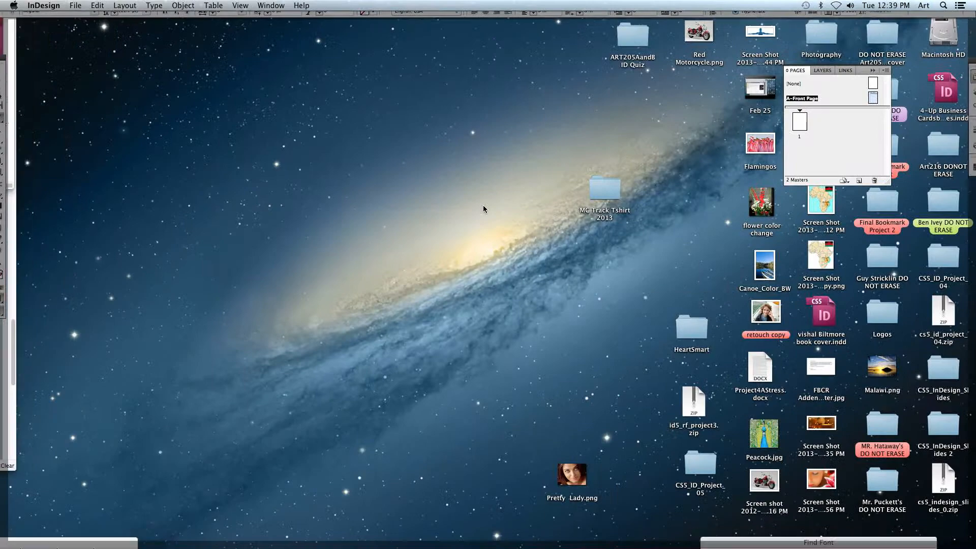
{"action": "left_click", "coordinate": [484, 202]}
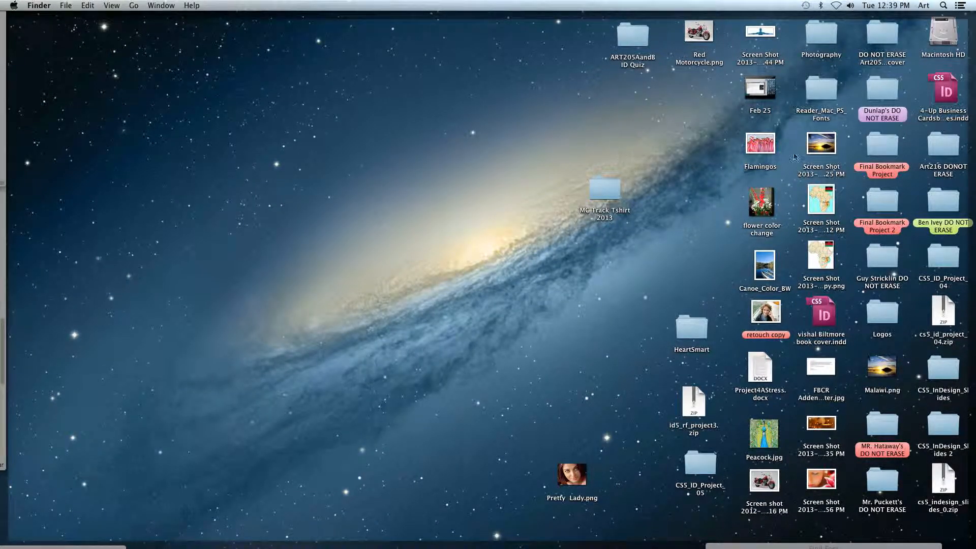
{"action": "double_click", "coordinate": [941, 34]}
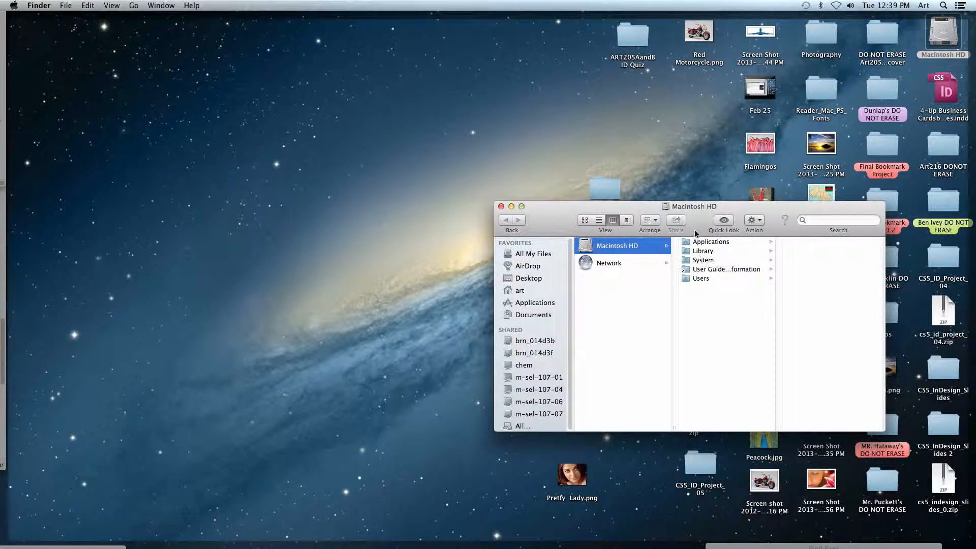
{"action": "left_click_drag", "start_coordinate": [693, 235], "coordinate": [673, 185]}
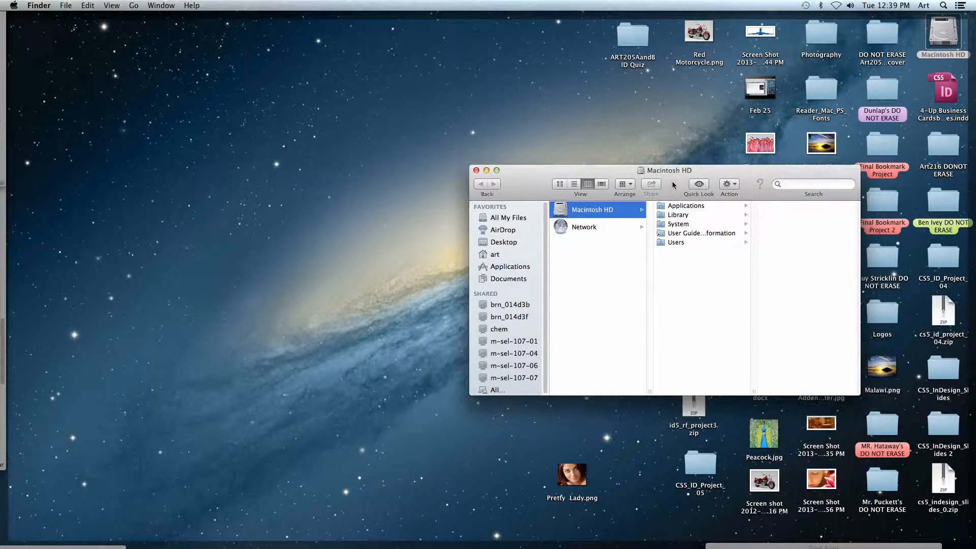
{"action": "left_click", "coordinate": [679, 216]}
{"action": "scroll", "coordinate": [785, 297], "scroll_direction": "down", "scroll_amount": 3}
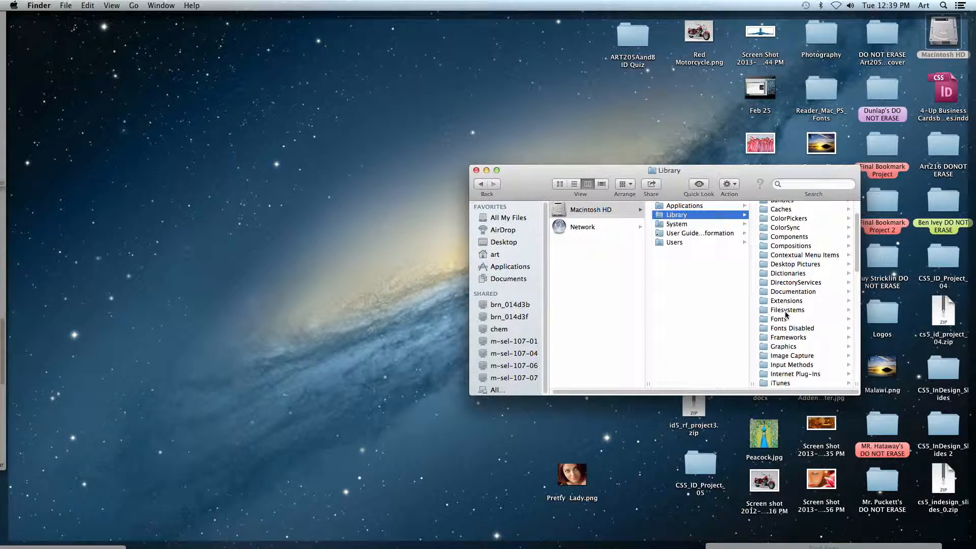
{"action": "left_click", "coordinate": [778, 320]}
{"action": "left_click_drag", "start_coordinate": [743, 195], "coordinate": [560, 132]}
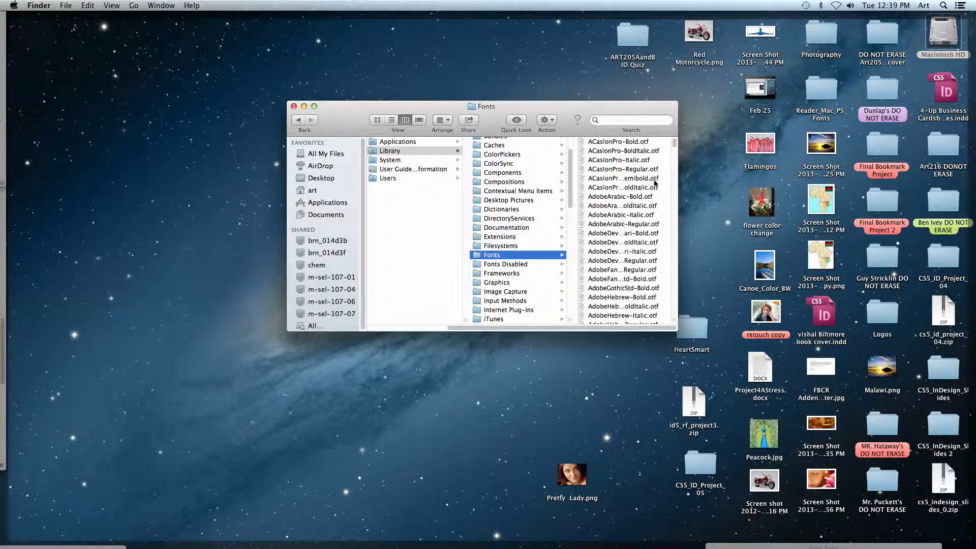
{"action": "scroll", "coordinate": [643, 265], "scroll_direction": "down", "scroll_amount": 5}
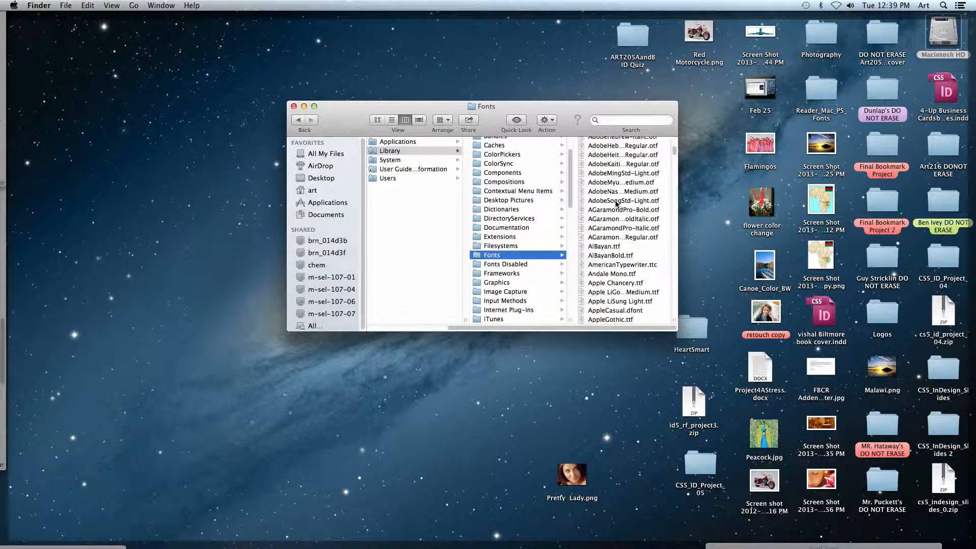
{"action": "key", "text": "F11"}
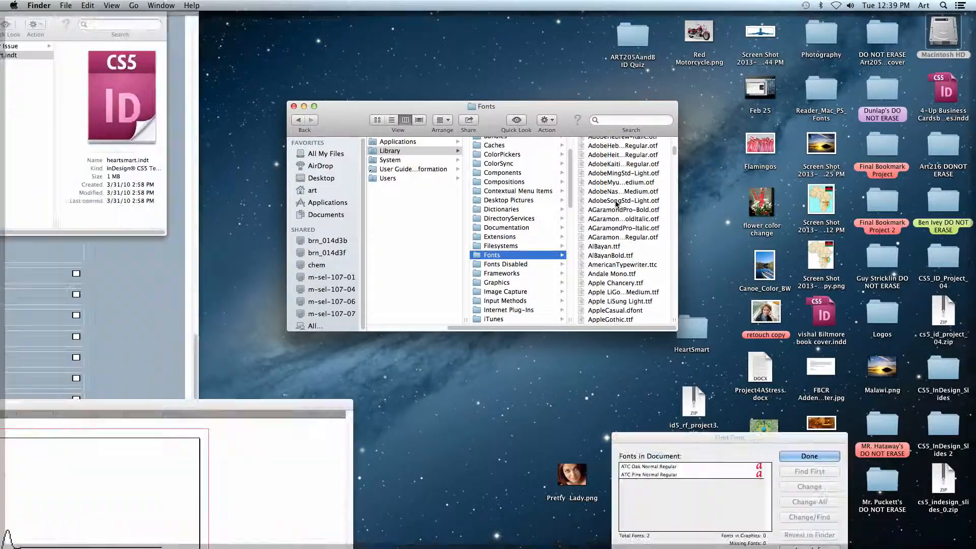
{"action": "left_click_drag", "start_coordinate": [328, 106], "coordinate": [478, 82]}
{"action": "left_click", "coordinate": [360, 130]}
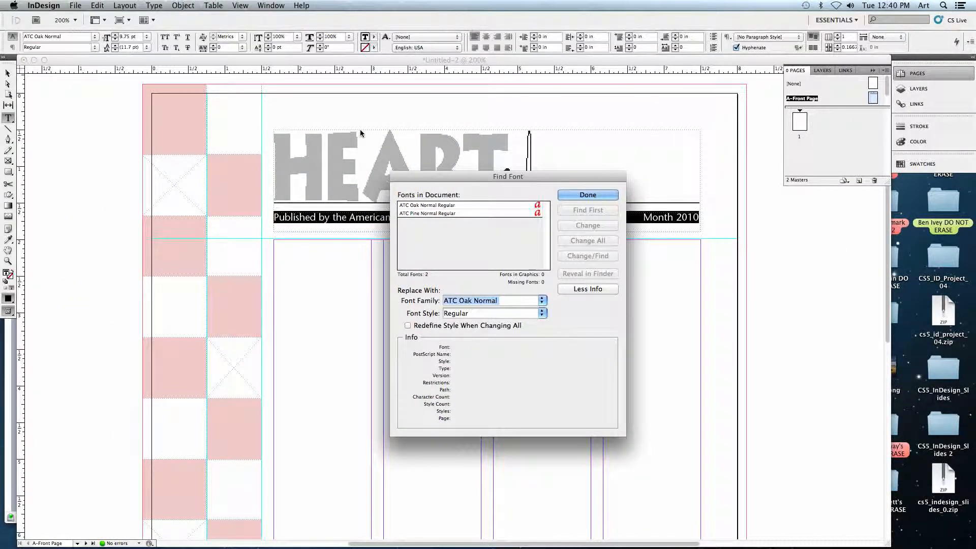
- Close the Find Font dialog and place the text cursor after "Better Health" in the publisher line
{"action": "left_click", "coordinate": [541, 300]}
{"action": "left_click", "coordinate": [591, 329]}
{"action": "left_click", "coordinate": [593, 195]}
{"action": "left_click", "coordinate": [530, 223]}
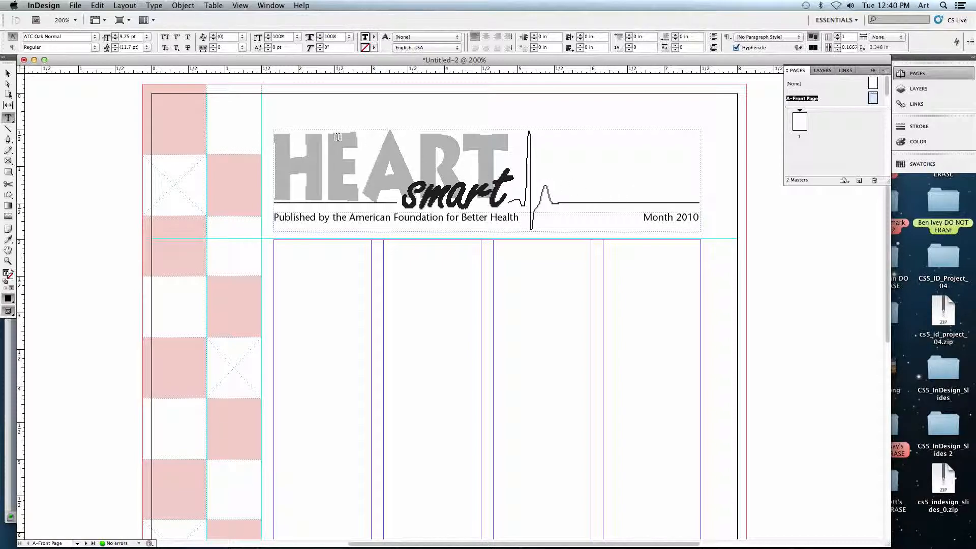
- Expand the nameplate_gray.ai links, select the B-Back Page instance and show its full link information
{"action": "left_click", "coordinate": [917, 106]}
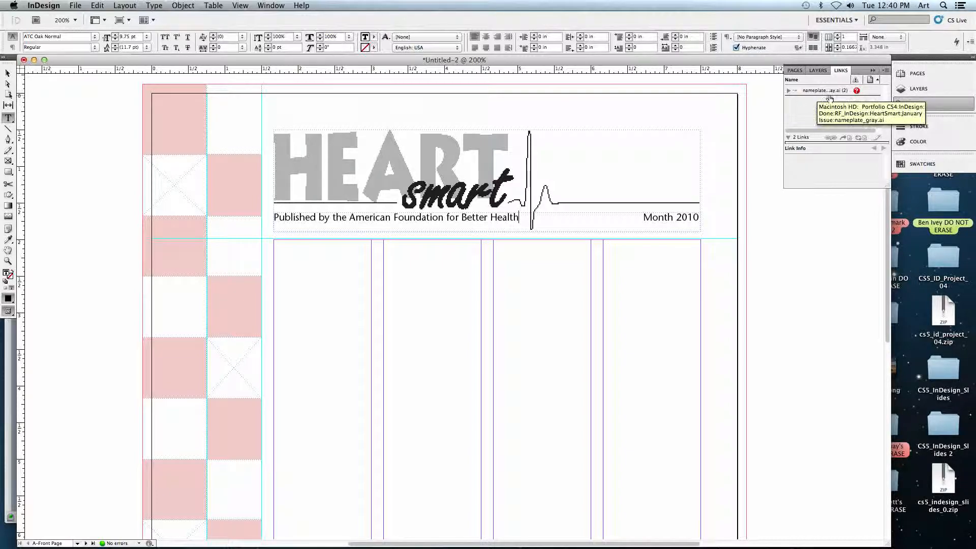
{"action": "left_click", "coordinate": [788, 91]}
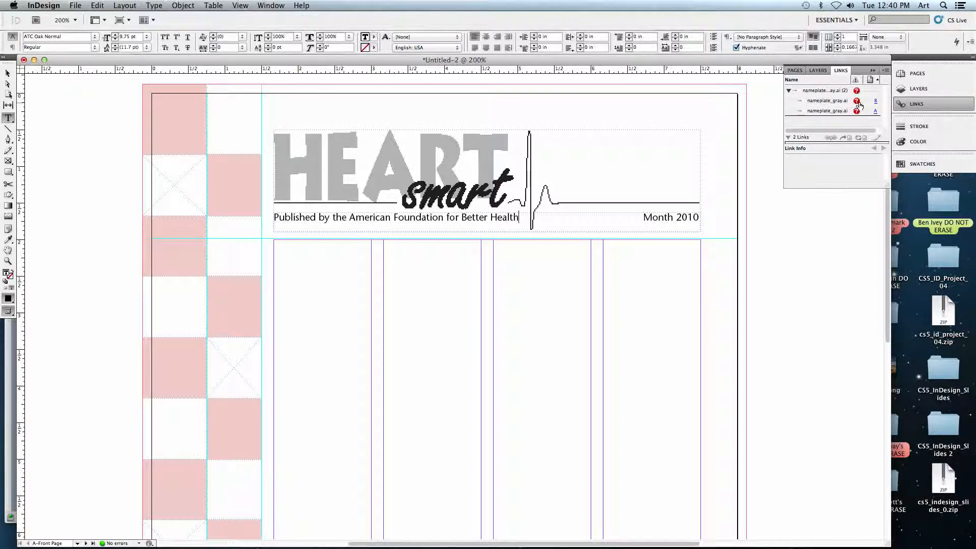
{"action": "left_click", "coordinate": [839, 100]}
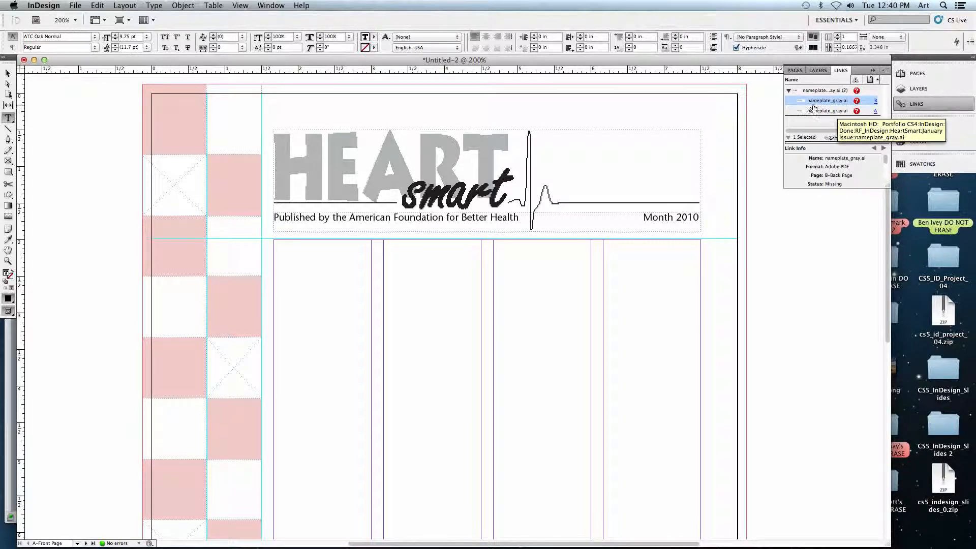
{"action": "left_click_drag", "start_coordinate": [886, 187], "coordinate": [882, 323]}
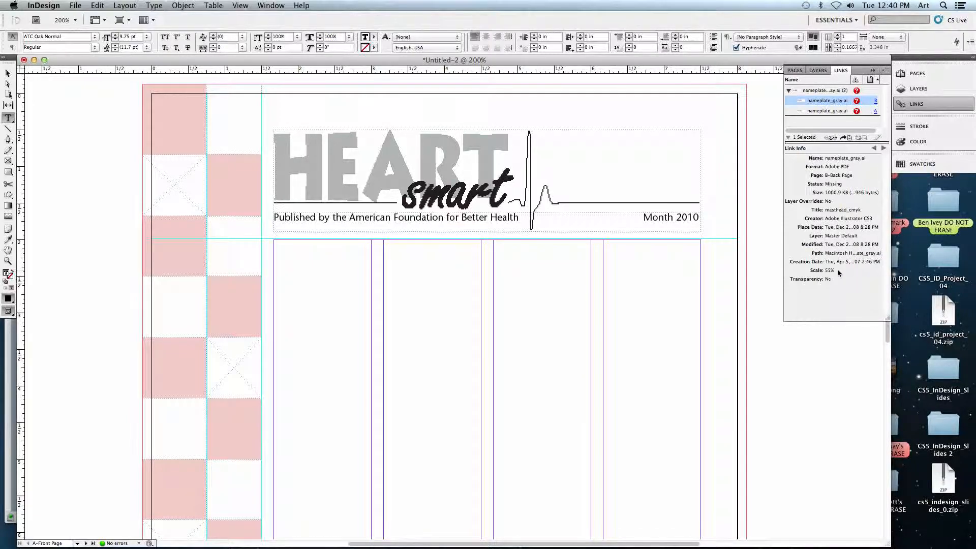
{"action": "left_click_drag", "start_coordinate": [886, 322], "coordinate": [886, 317]}
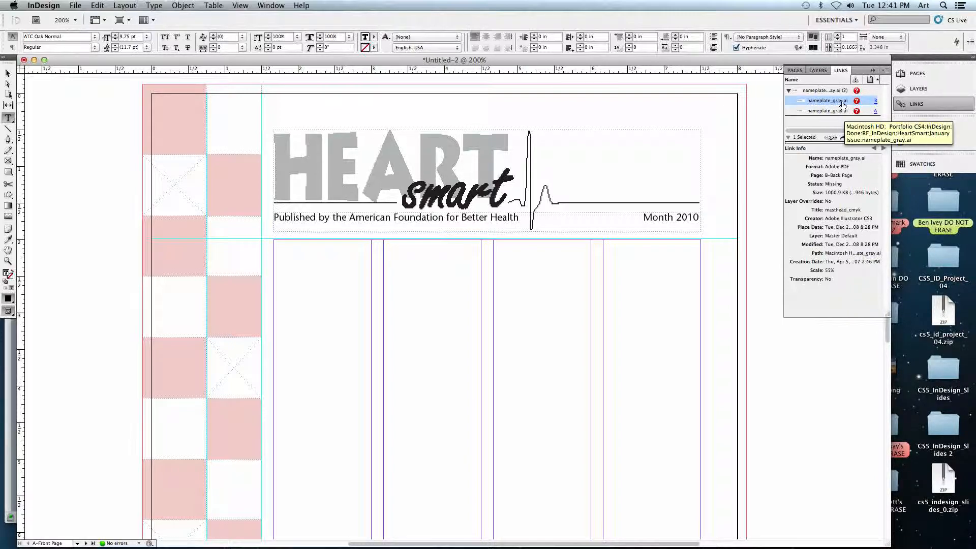
- Relink the B-Back Page nameplate to nameplate_color.ai from the December Issue folder inside the desktop's HeartSmart folder
{"action": "left_click", "coordinate": [829, 139]}
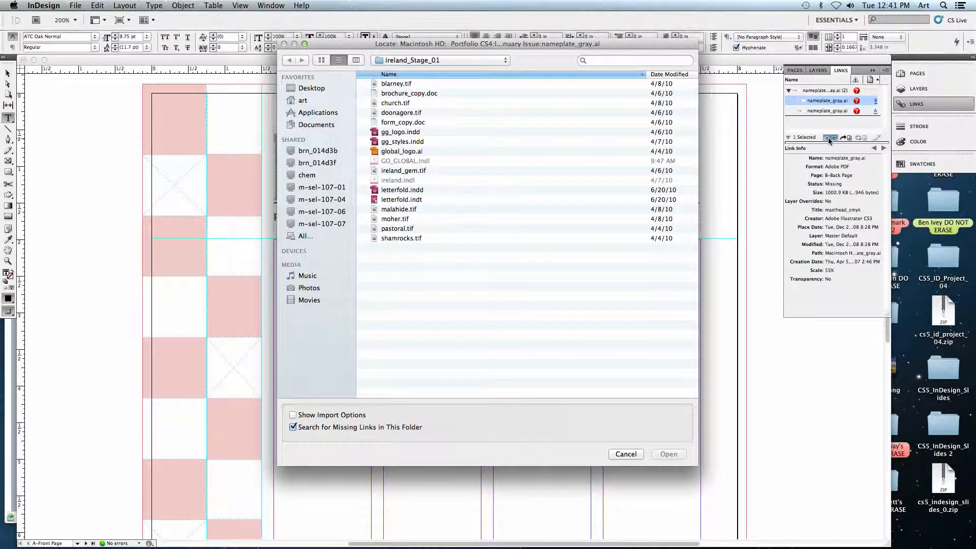
{"action": "left_click_drag", "start_coordinate": [566, 44], "coordinate": [575, 65]}
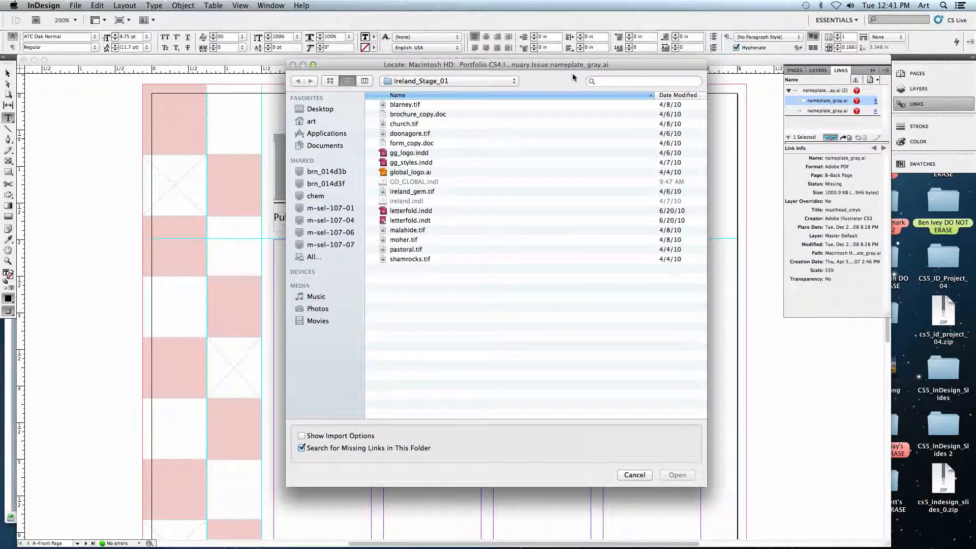
{"action": "left_click", "coordinate": [315, 111]}
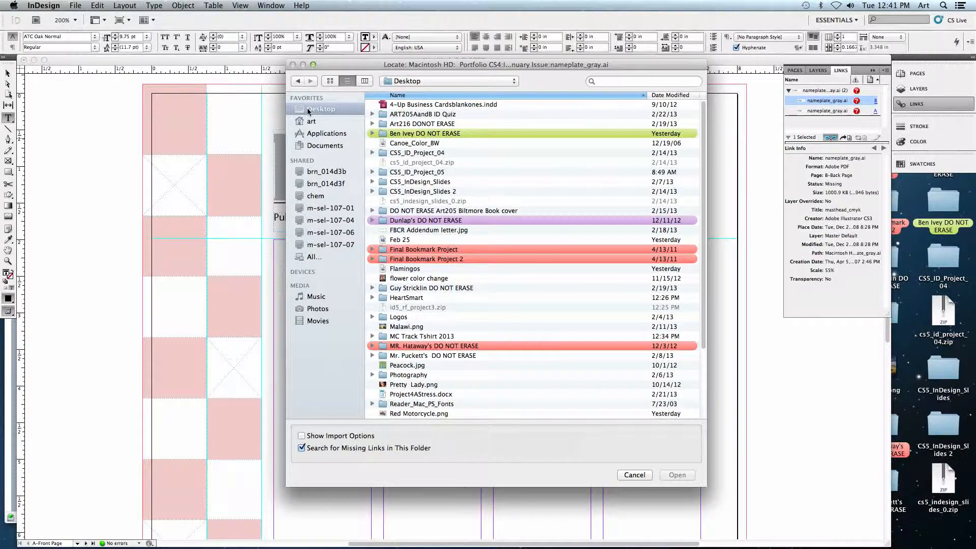
{"action": "scroll", "coordinate": [434, 172], "scroll_direction": "down", "scroll_amount": 3}
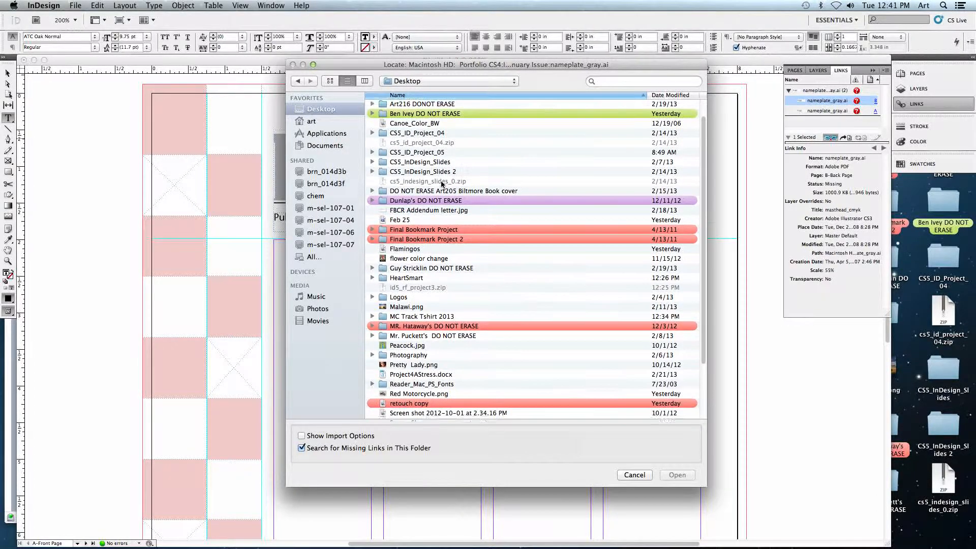
{"action": "double_click", "coordinate": [404, 262]}
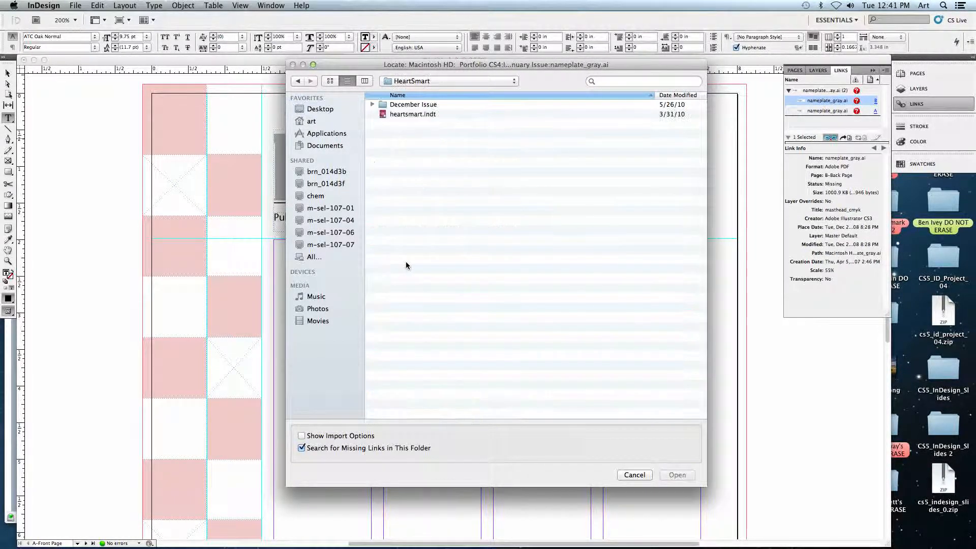
{"action": "double_click", "coordinate": [406, 105]}
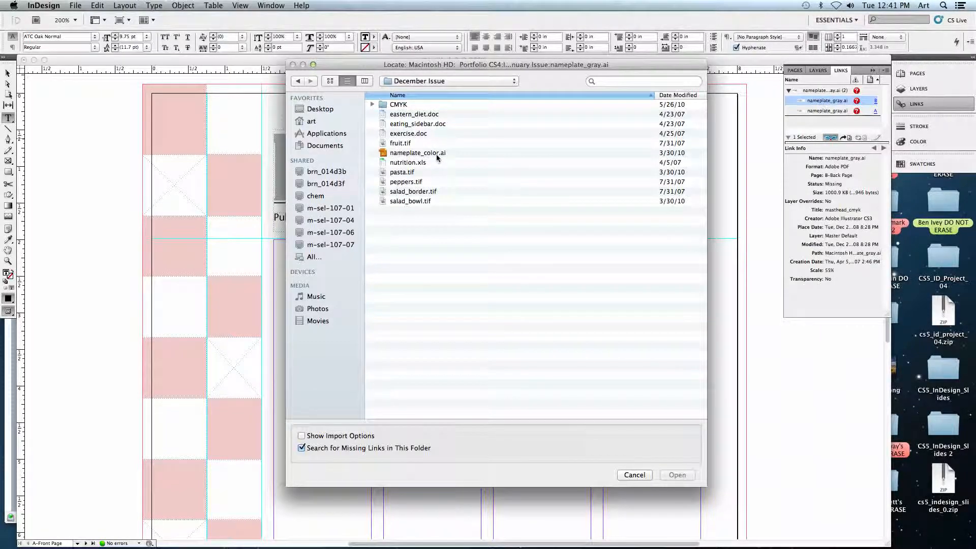
{"action": "left_click", "coordinate": [435, 154]}
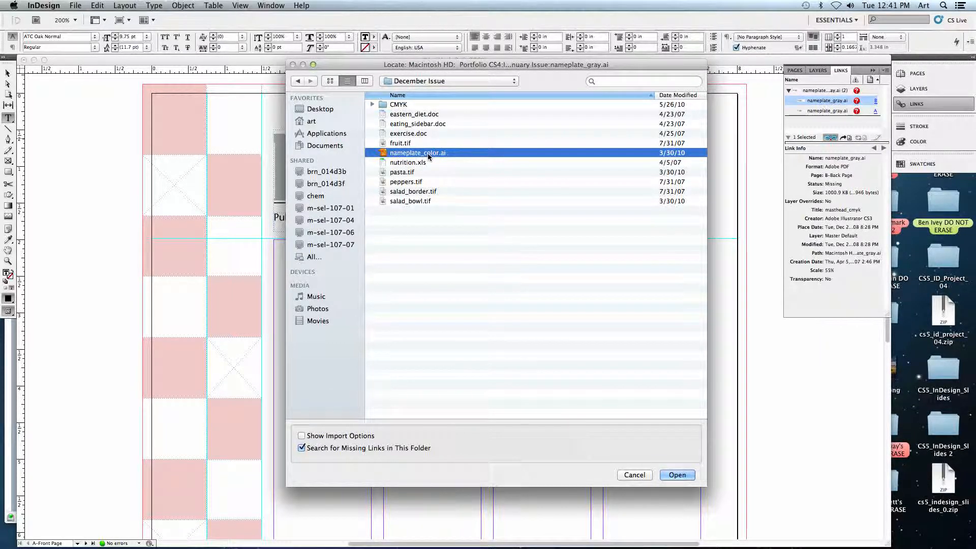
{"action": "left_click_drag", "start_coordinate": [342, 71], "coordinate": [689, 65]}
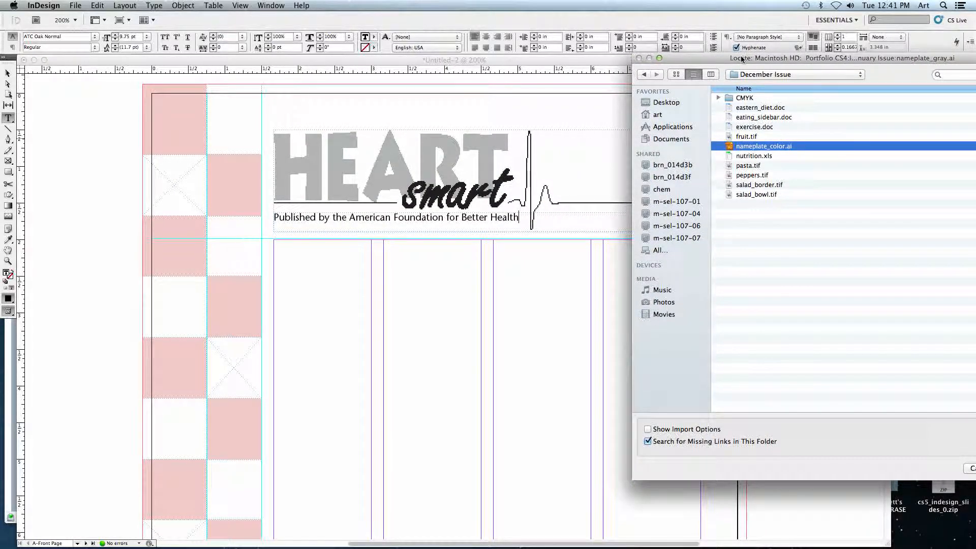
{"action": "left_click_drag", "start_coordinate": [738, 58], "coordinate": [497, 61]}
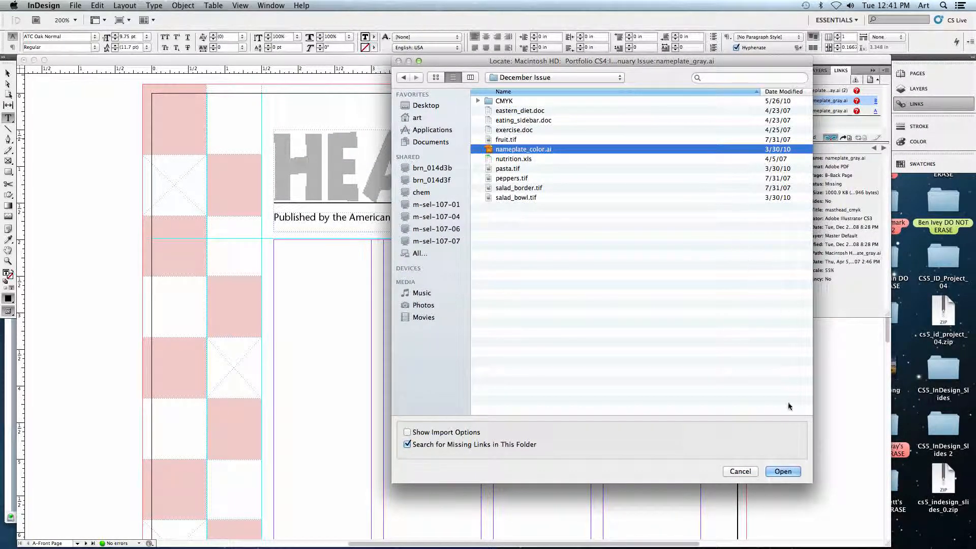
{"action": "left_click", "coordinate": [783, 471]}
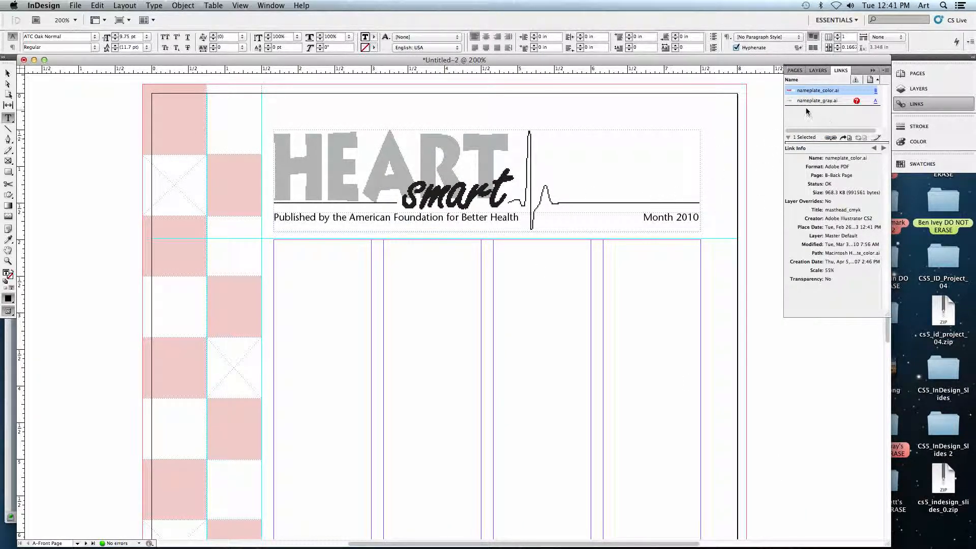
- Go to the missing nameplate_gray.ai on the A-Front Page master and relink it to nameplate_color.ai from the December Issue folder
{"action": "scroll", "coordinate": [654, 245], "scroll_direction": "up", "scroll_amount": 3}
{"action": "scroll", "coordinate": [654, 246], "scroll_direction": "down", "scroll_amount": 5}
{"action": "scroll", "coordinate": [654, 246], "scroll_direction": "up", "scroll_amount": 5}
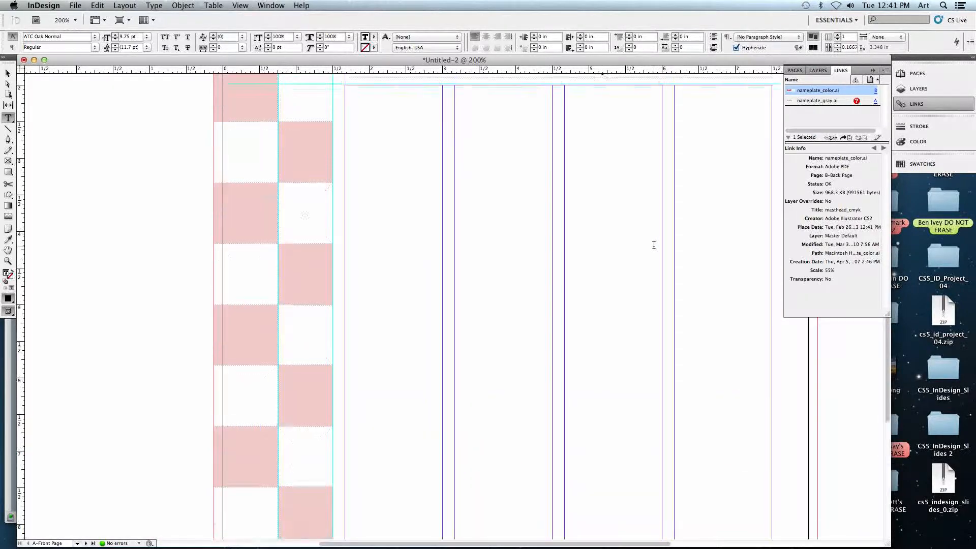
{"action": "scroll", "coordinate": [654, 245], "scroll_direction": "down", "scroll_amount": 3}
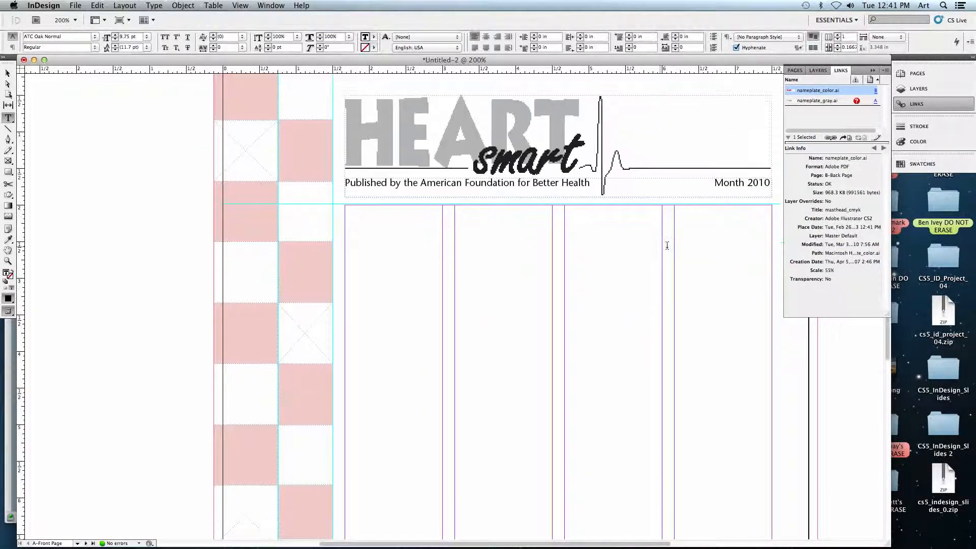
{"action": "left_click", "coordinate": [819, 101]}
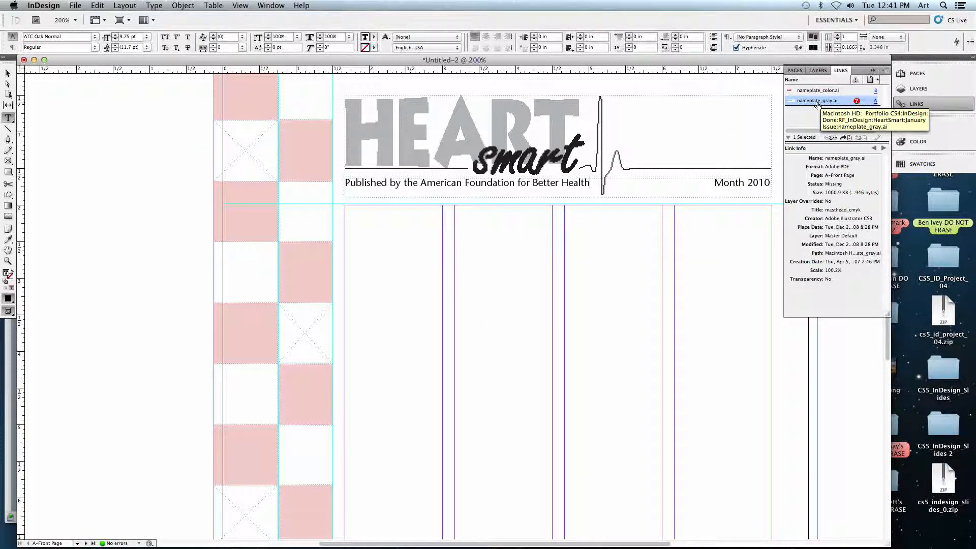
{"action": "left_click", "coordinate": [847, 138]}
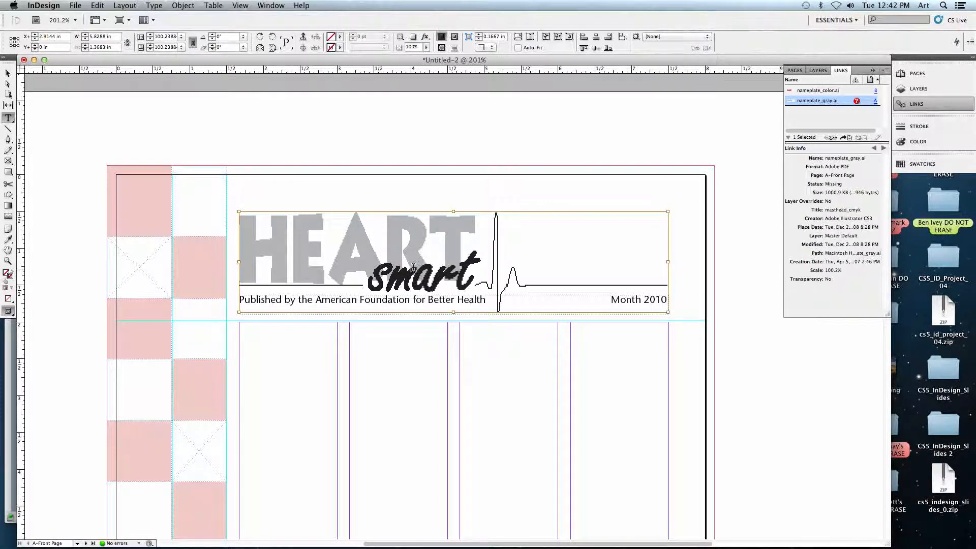
{"action": "left_click", "coordinate": [830, 137]}
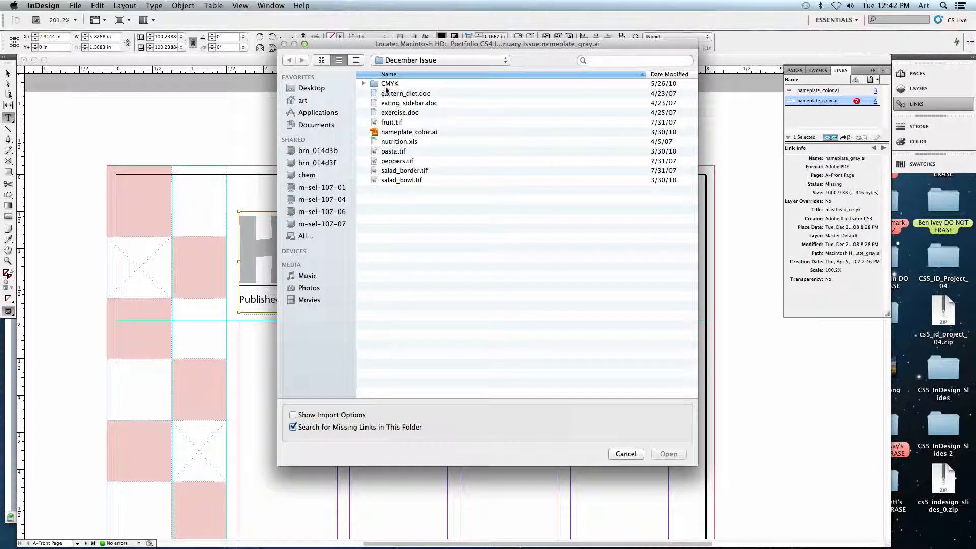
{"action": "left_click", "coordinate": [396, 132]}
{"action": "left_click", "coordinate": [668, 454]}
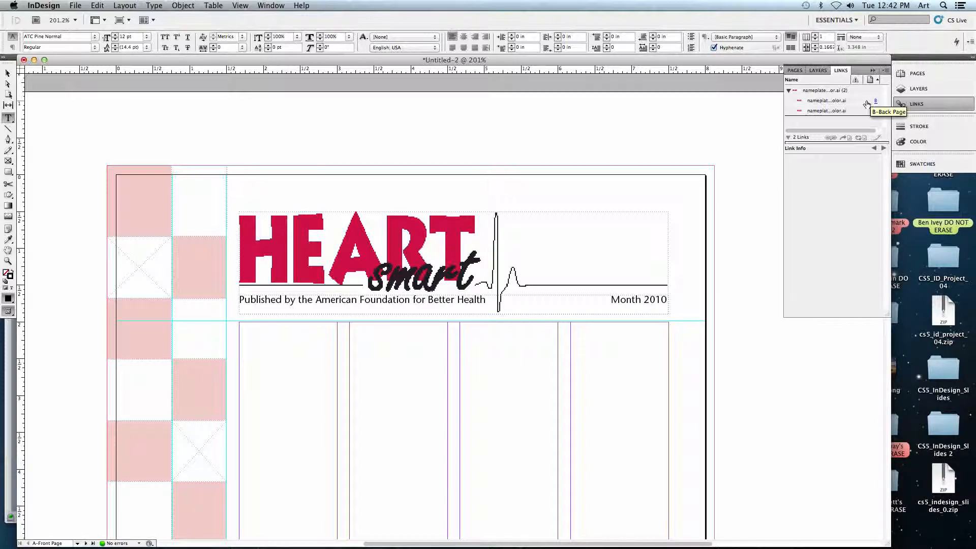
- Collapse the nameplate_color.ai link group and display document page 1
{"action": "left_click", "coordinate": [7, 73]}
{"action": "key", "text": "super+0"}
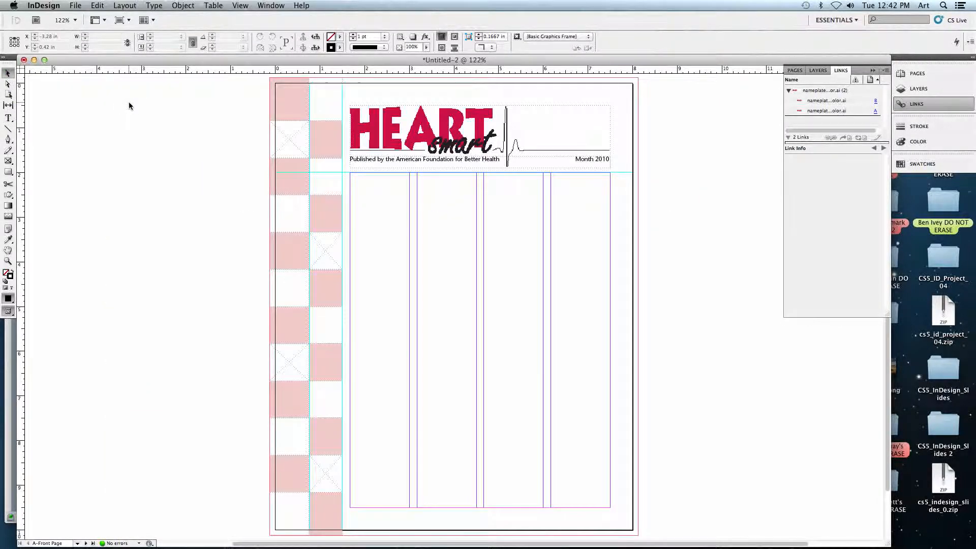
{"action": "left_click", "coordinate": [789, 91]}
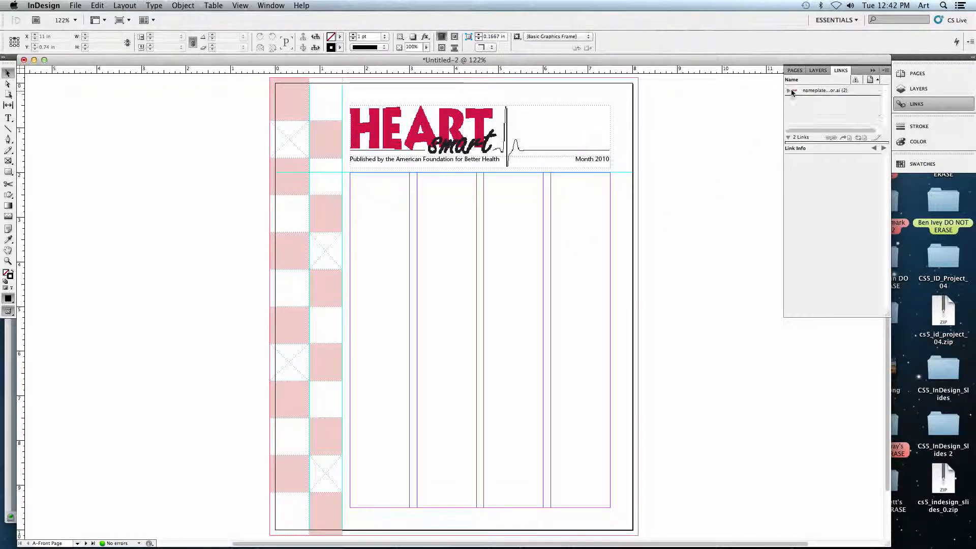
{"action": "left_click", "coordinate": [916, 74]}
{"action": "double_click", "coordinate": [801, 121]}
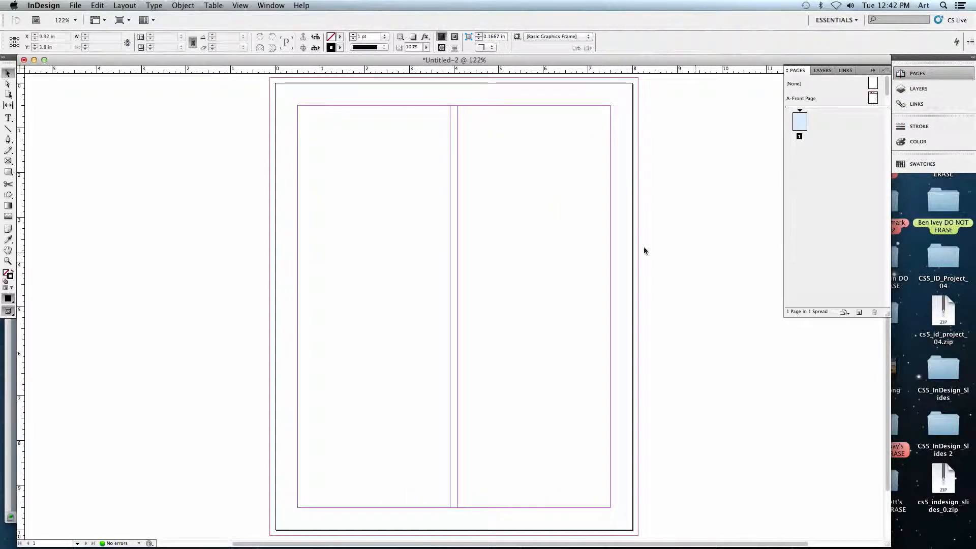
- Draw a rectangular frame about 2.74 by 2.98 in on the pasteboard beside page 1 and place the desktop image "flower color change" in it
{"action": "left_click", "coordinate": [8, 161]}
{"action": "left_click_drag", "start_coordinate": [144, 213], "coordinate": [266, 347]}
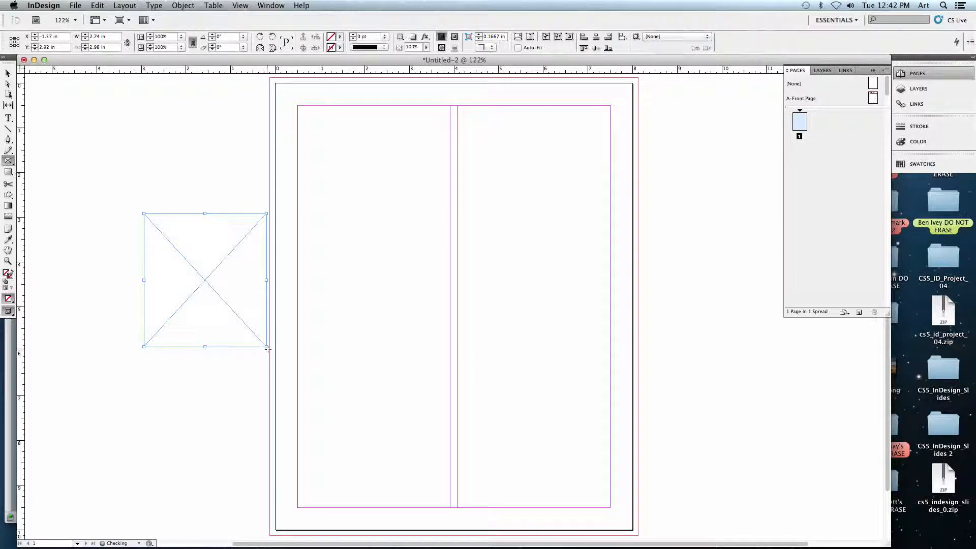
{"action": "key", "text": "super+d"}
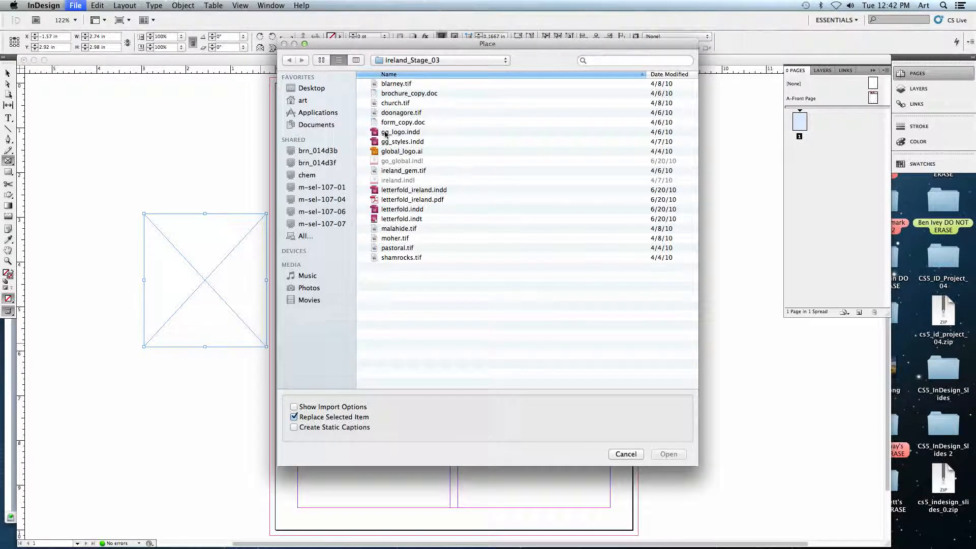
{"action": "left_click", "coordinate": [321, 89]}
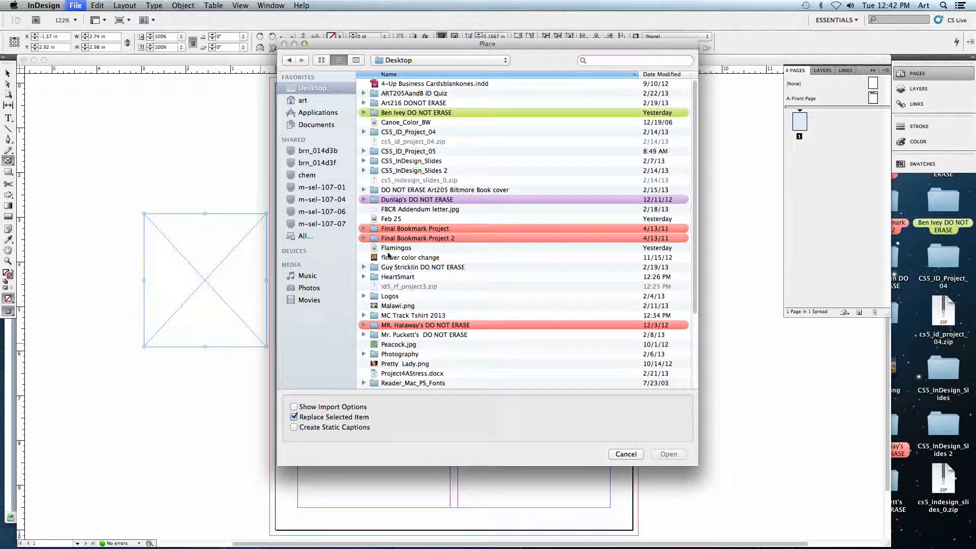
{"action": "left_click", "coordinate": [394, 257]}
{"action": "left_click", "coordinate": [676, 455]}
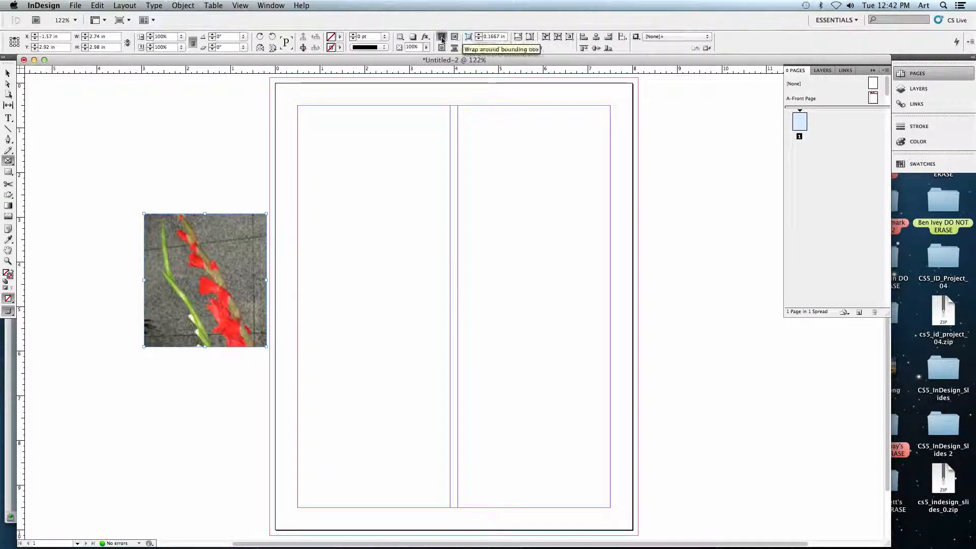
- Fill the frame proportionally with the flower picture and deselect it
{"action": "left_click", "coordinate": [517, 38]}
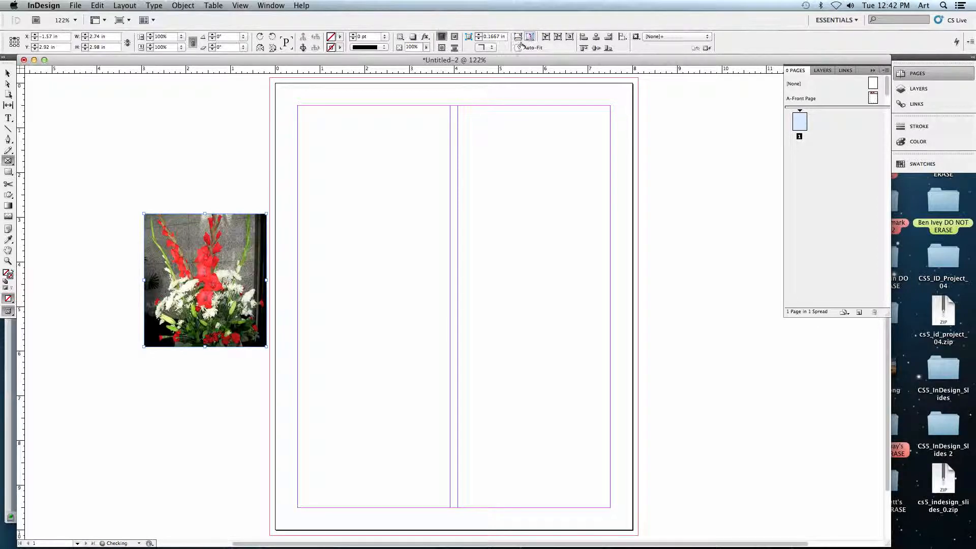
{"action": "left_click", "coordinate": [8, 73]}
{"action": "left_click", "coordinate": [93, 115]}
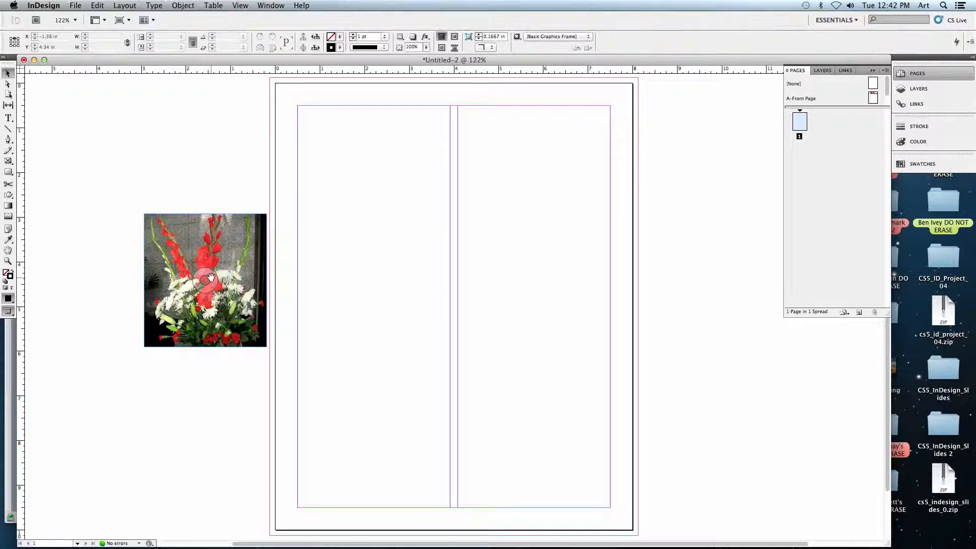
- Switch to the Finder desktop and move the "flower color change" image file into the HeartSmart folder
{"action": "key", "text": "F11"}
{"action": "left_click", "coordinate": [776, 206]}
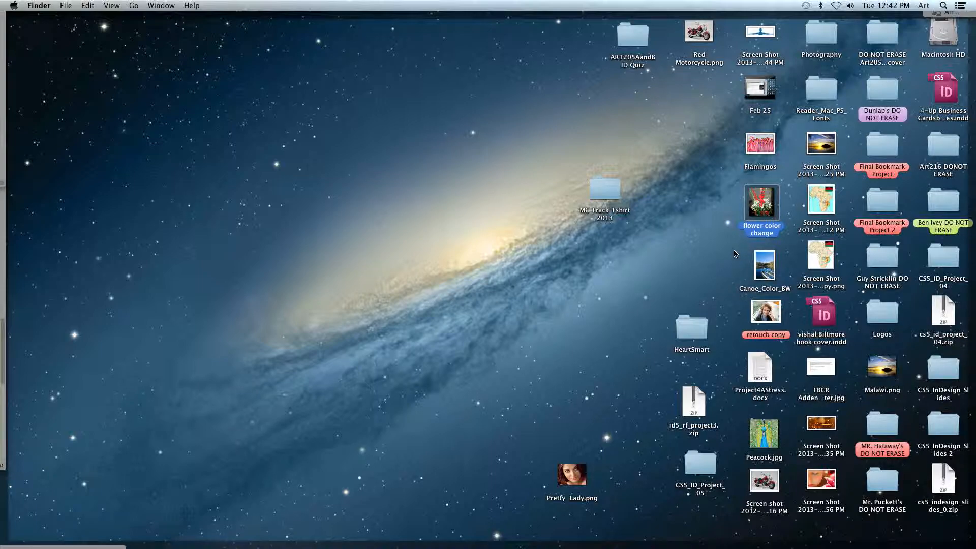
{"action": "key", "text": "F11"}
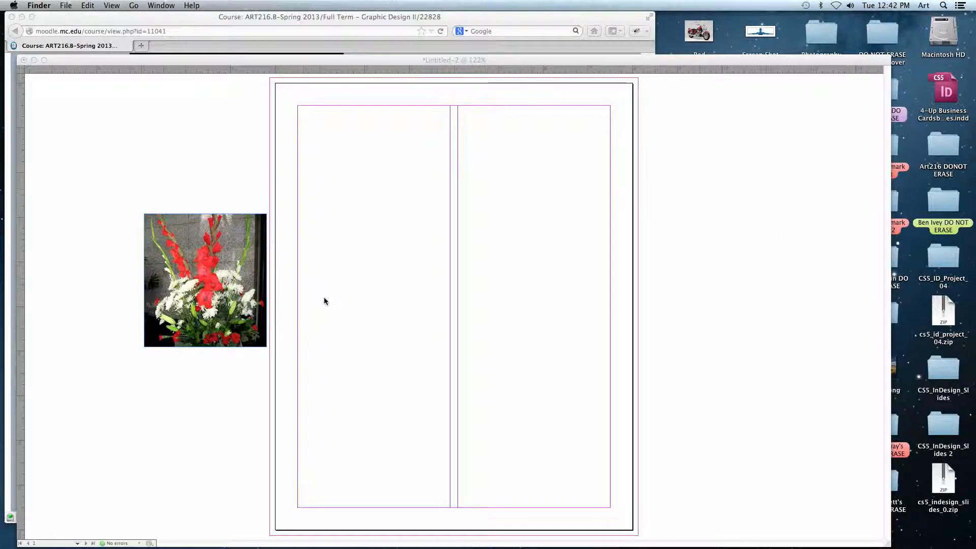
{"action": "key", "text": "F11"}
{"action": "left_click_drag", "start_coordinate": [766, 203], "coordinate": [682, 337]}
{"action": "key", "text": "F11"}
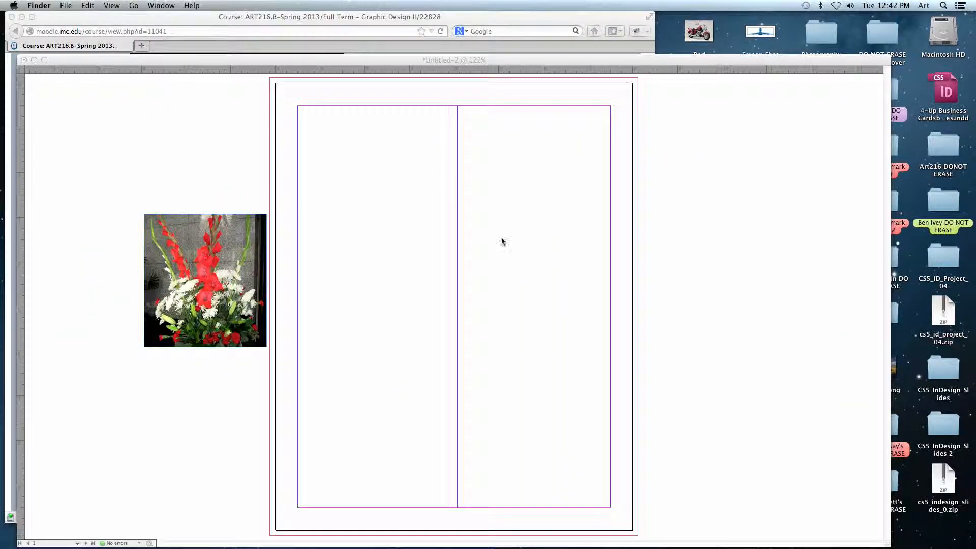
- Return to InDesign, move the flower picture into the upper part of page 1's left column and show its link information
{"action": "left_click", "coordinate": [523, 249]}
{"action": "left_click_drag", "start_coordinate": [243, 254], "coordinate": [412, 195]}
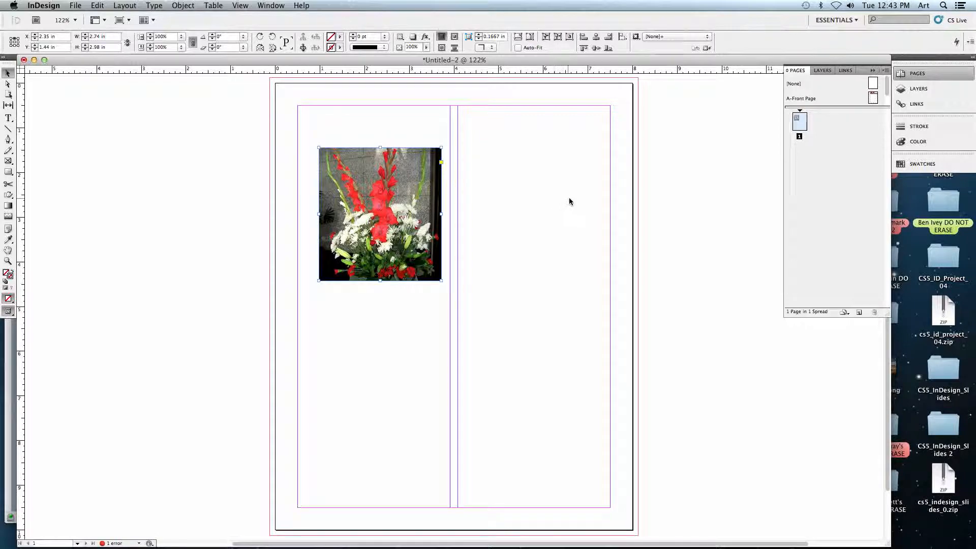
{"action": "left_click", "coordinate": [928, 106]}
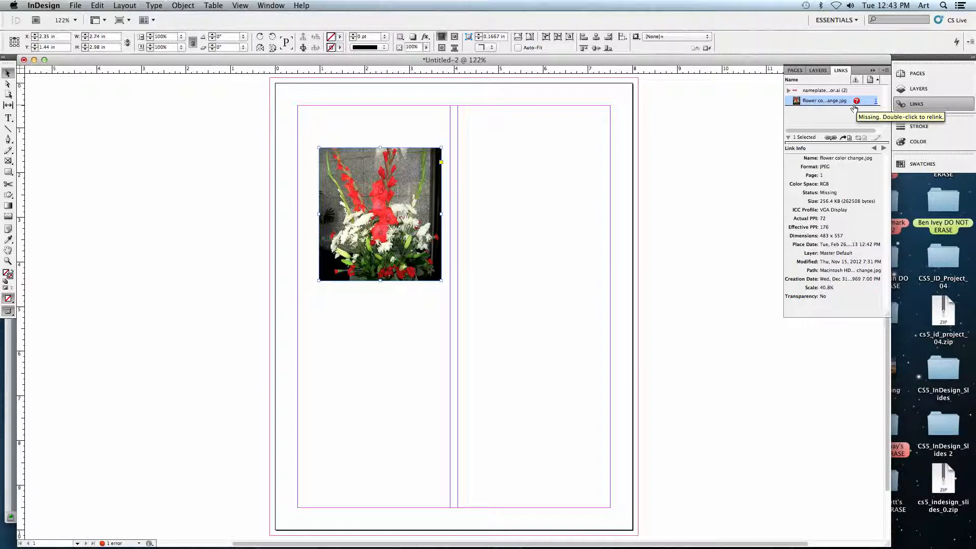
- Relink the missing flower picture to "flower color change" in the HeartSmart folder and deselect it
{"action": "left_click", "coordinate": [829, 137]}
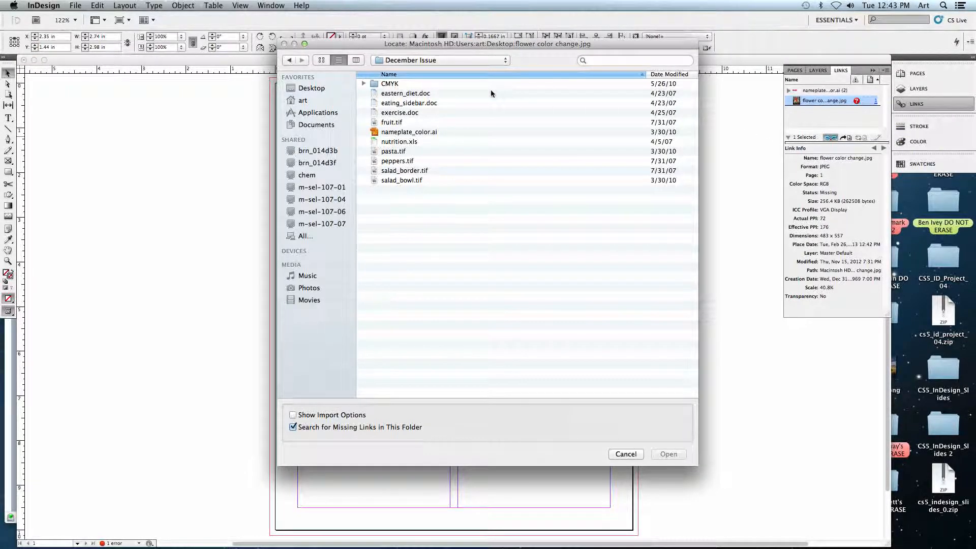
{"action": "left_click", "coordinate": [399, 60]}
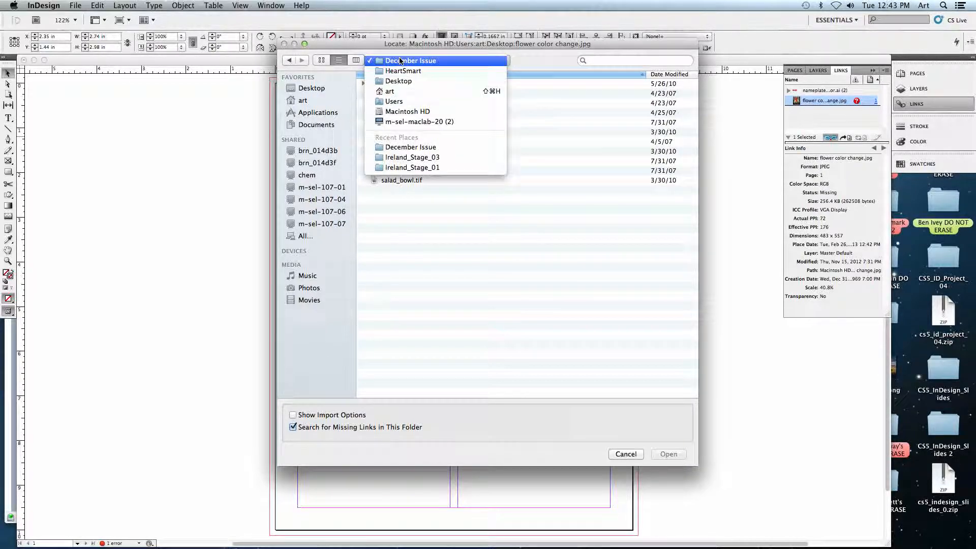
{"action": "left_click", "coordinate": [377, 71]}
{"action": "left_click", "coordinate": [399, 94]}
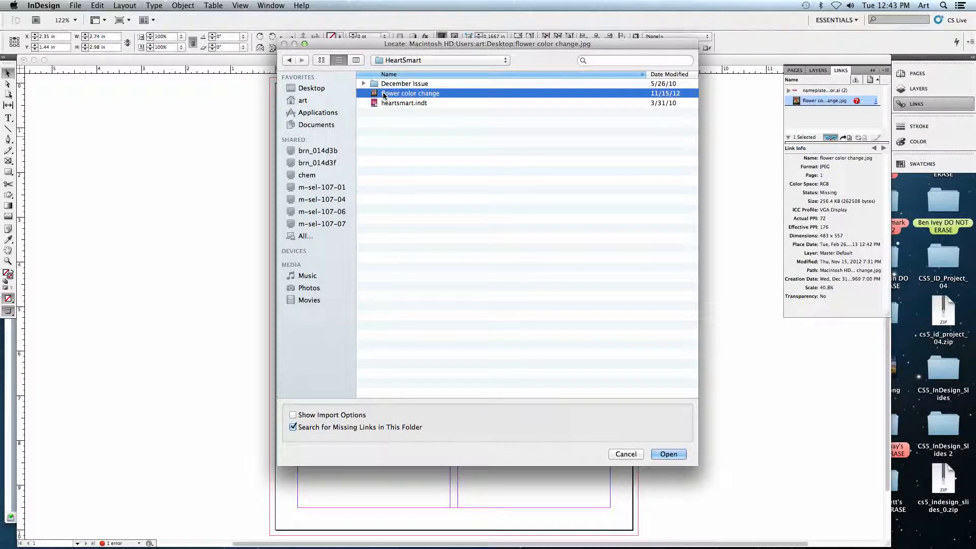
{"action": "left_click", "coordinate": [669, 454]}
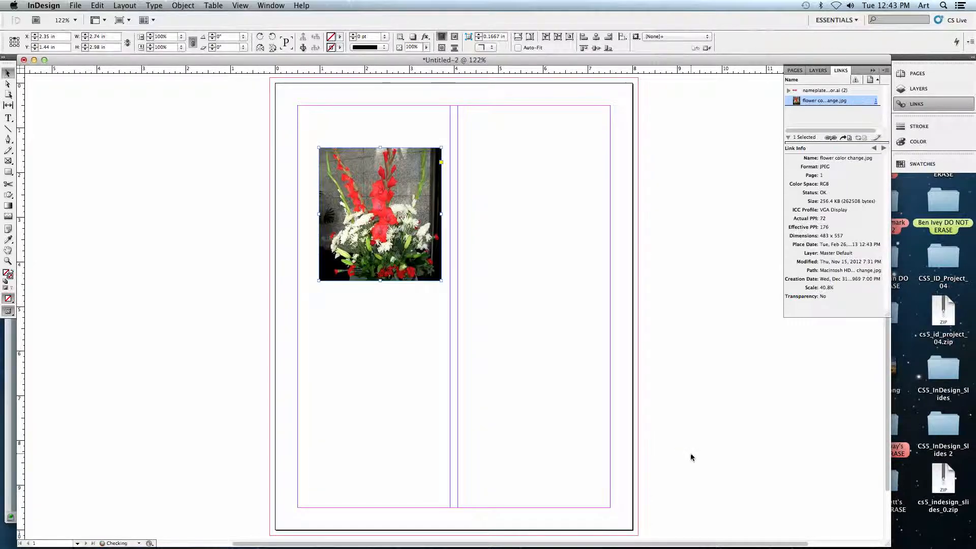
{"action": "left_click", "coordinate": [695, 451]}
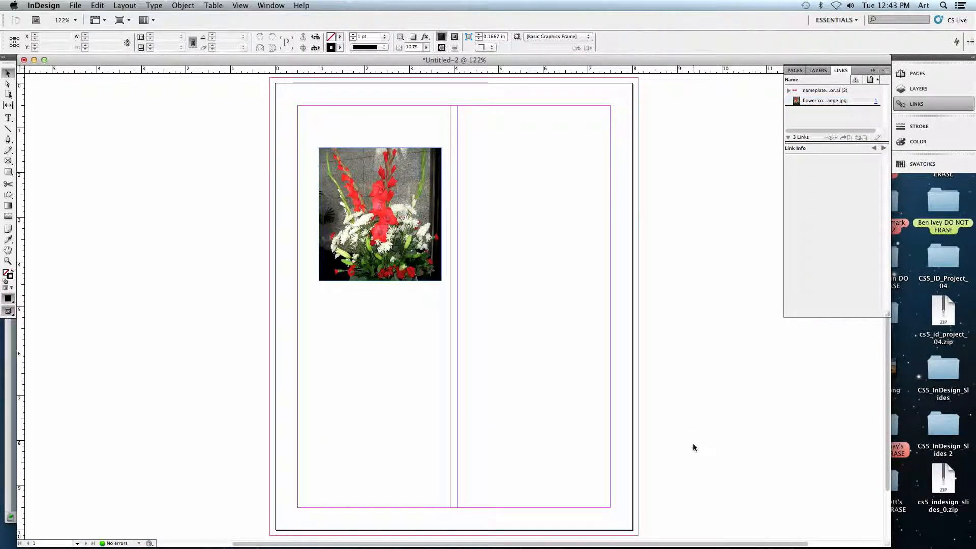
- Switch to the Finder, move the "flower color change" image from the HeartSmart folder to the middle of the desktop, and return to InDesign
{"action": "key", "text": "super+h"}
{"action": "left_click", "coordinate": [686, 333]}
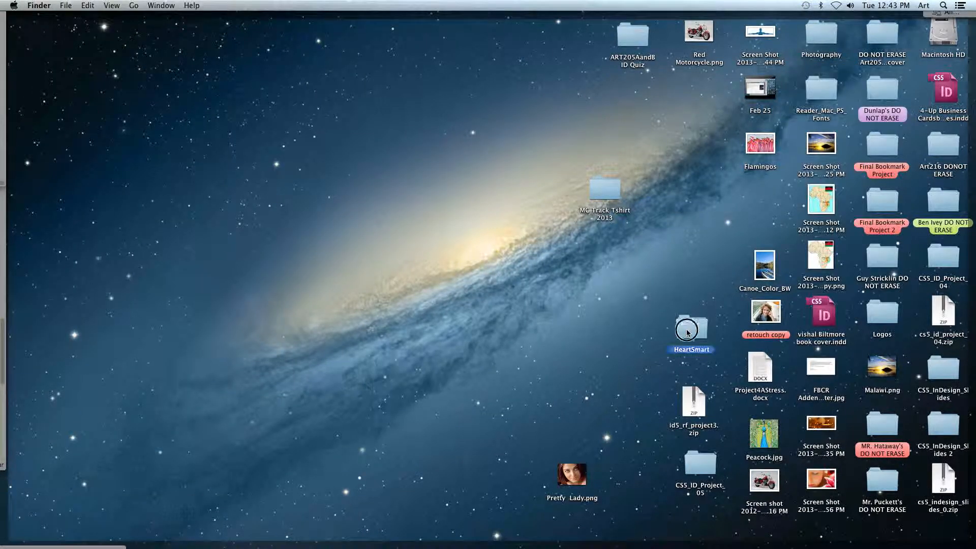
{"action": "double_click", "coordinate": [687, 333]}
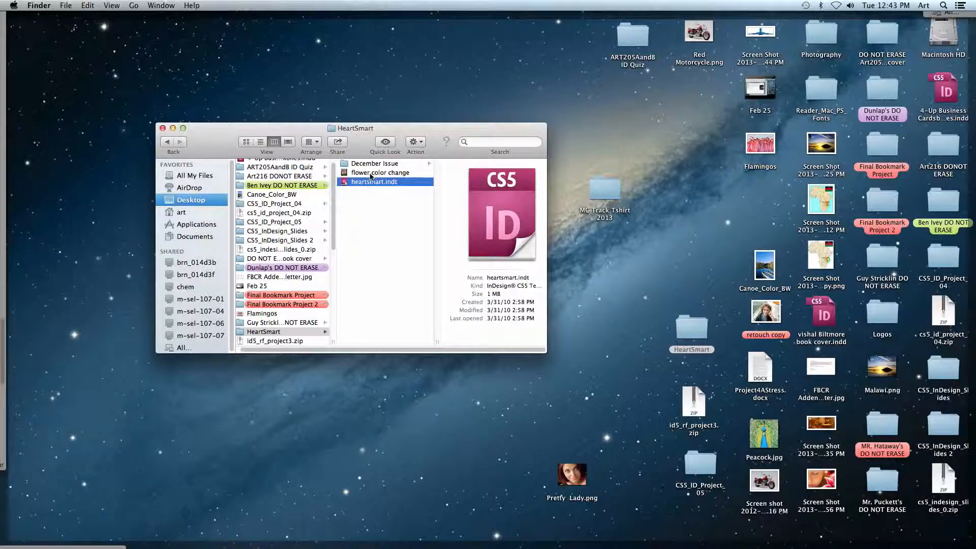
{"action": "left_click_drag", "start_coordinate": [370, 177], "coordinate": [693, 158]}
{"action": "left_click", "coordinate": [676, 215]}
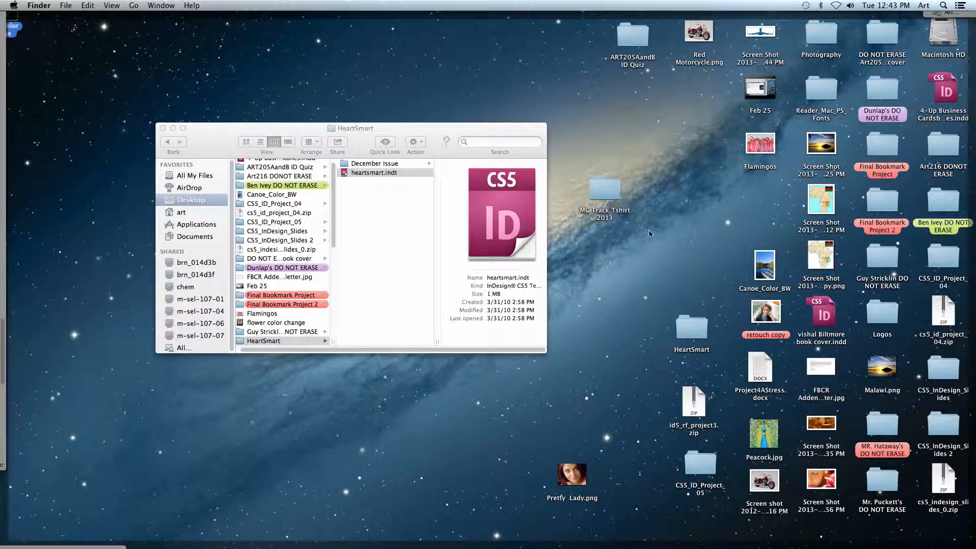
{"action": "left_click_drag", "start_coordinate": [14, 29], "coordinate": [626, 244]}
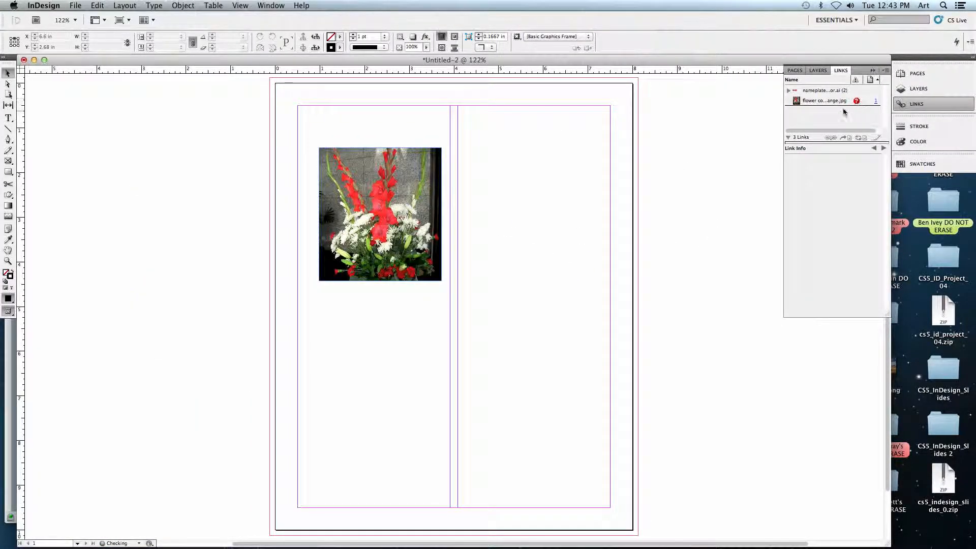
{"action": "left_click", "coordinate": [748, 134]}
{"action": "left_click", "coordinate": [380, 214]}
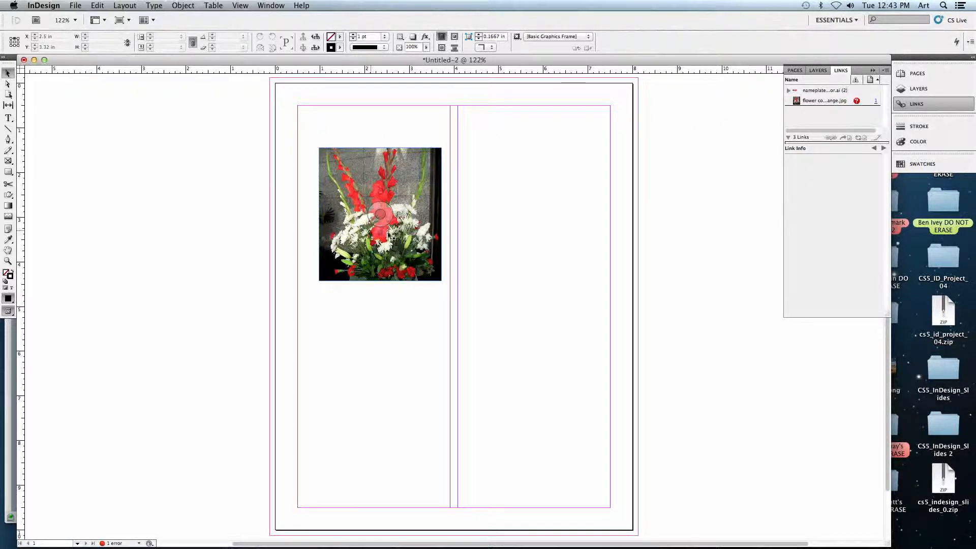
{"action": "left_click", "coordinate": [473, 192]}
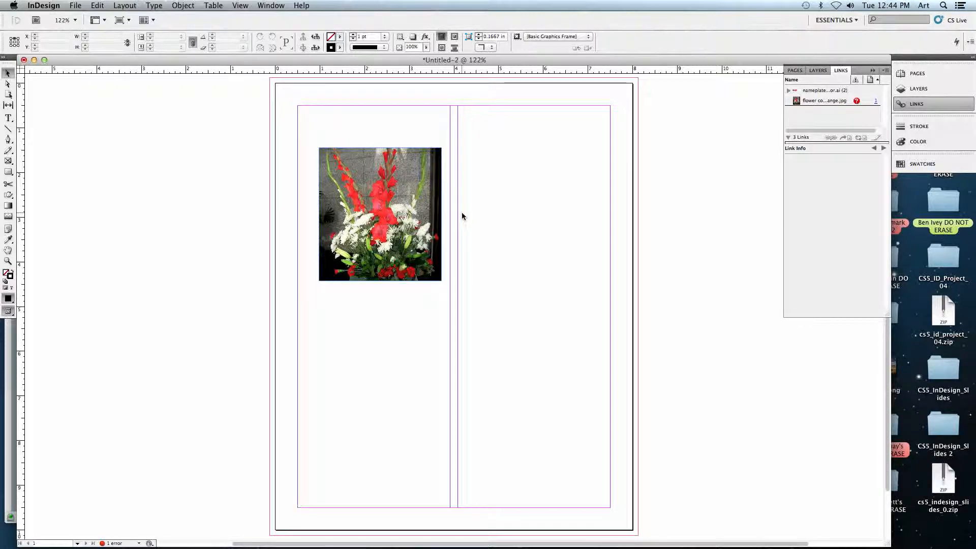
- Preview nutrition.xls from the December Issue folder in an enlarged Quick Look window, close the preview and return to the InDesign document
{"action": "key", "text": "ctrl+Up"}
{"action": "left_click", "coordinate": [466, 161]}
{"action": "left_click", "coordinate": [386, 164]}
{"action": "left_click", "coordinate": [465, 219]}
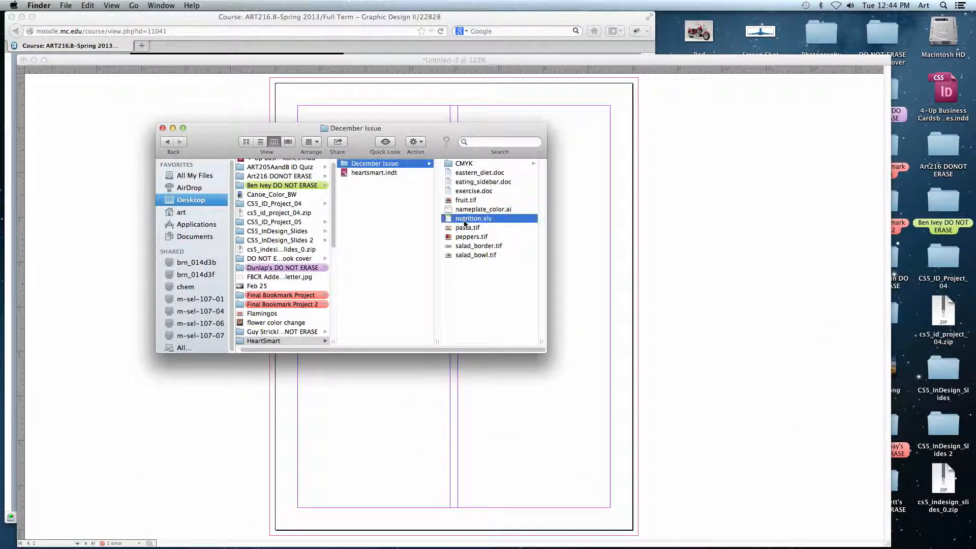
{"action": "key", "text": "space"}
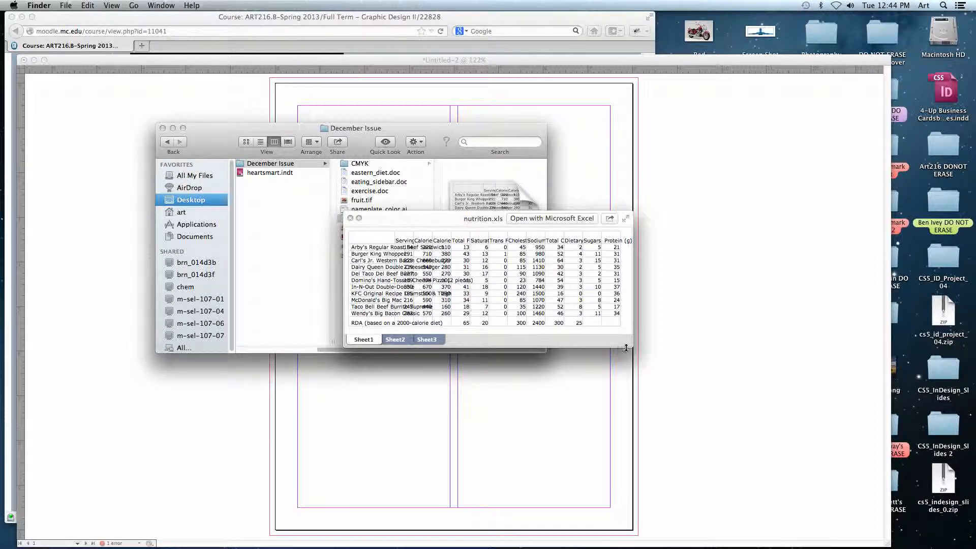
{"action": "left_click_drag", "start_coordinate": [632, 348], "coordinate": [748, 448]}
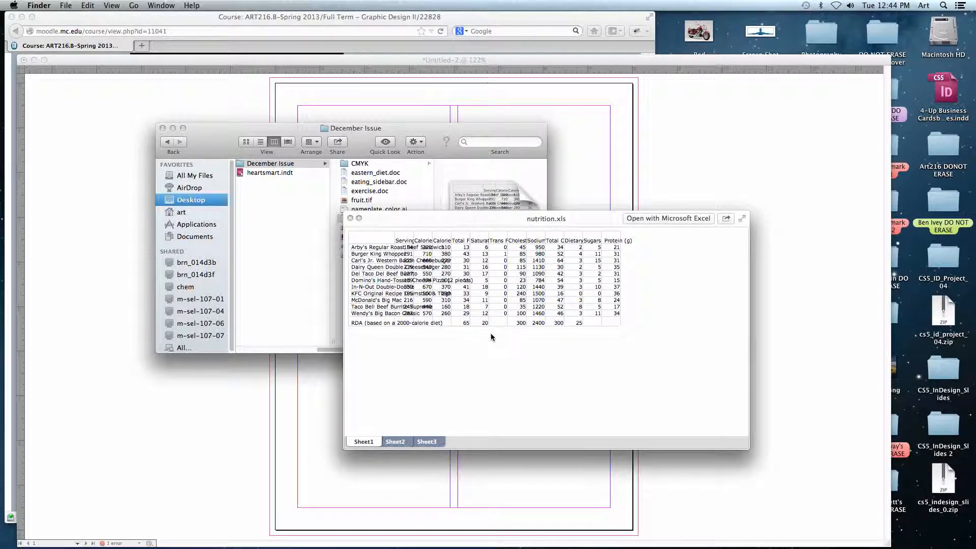
{"action": "key", "text": "space"}
{"action": "left_click", "coordinate": [307, 91]}
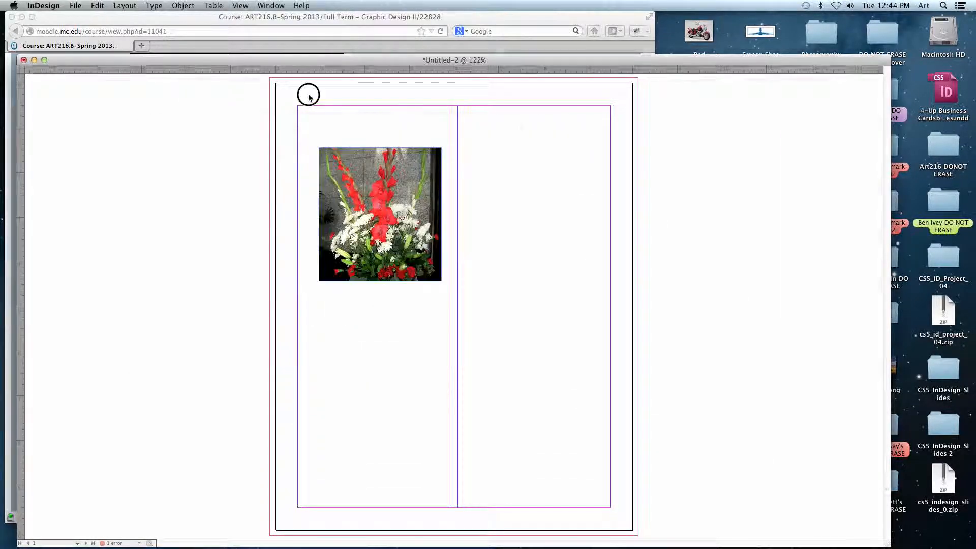
- Switch to Remote Desktop, quit it despite the active Share Screen task, and launch it again
{"action": "left_click", "coordinate": [142, 508]}
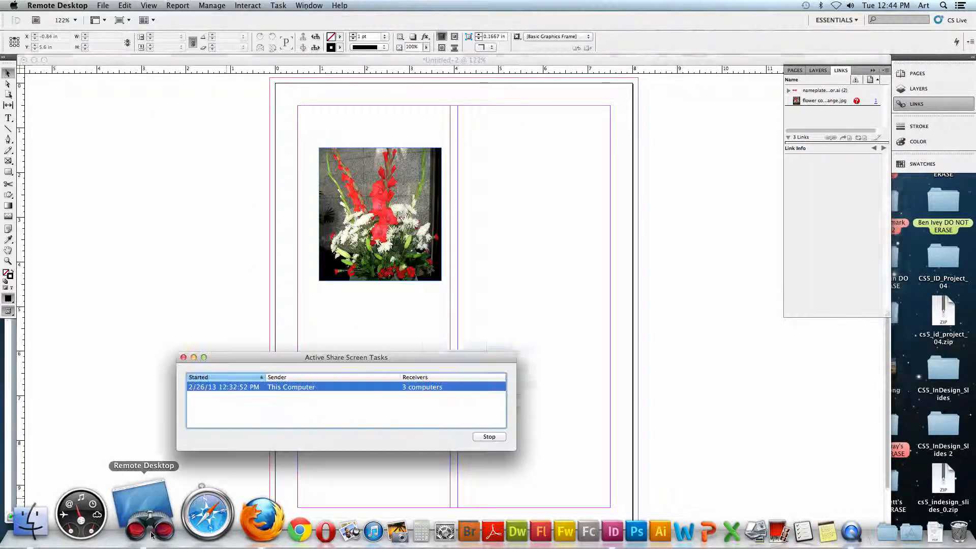
{"action": "key", "text": "super+q"}
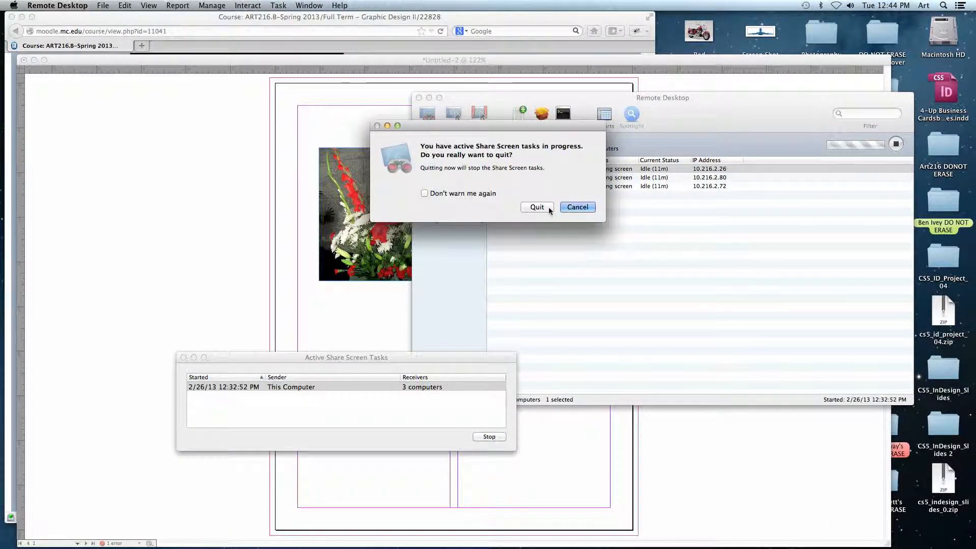
{"action": "left_click", "coordinate": [531, 206]}
{"action": "mouse_move", "coordinate": [438, 547]}
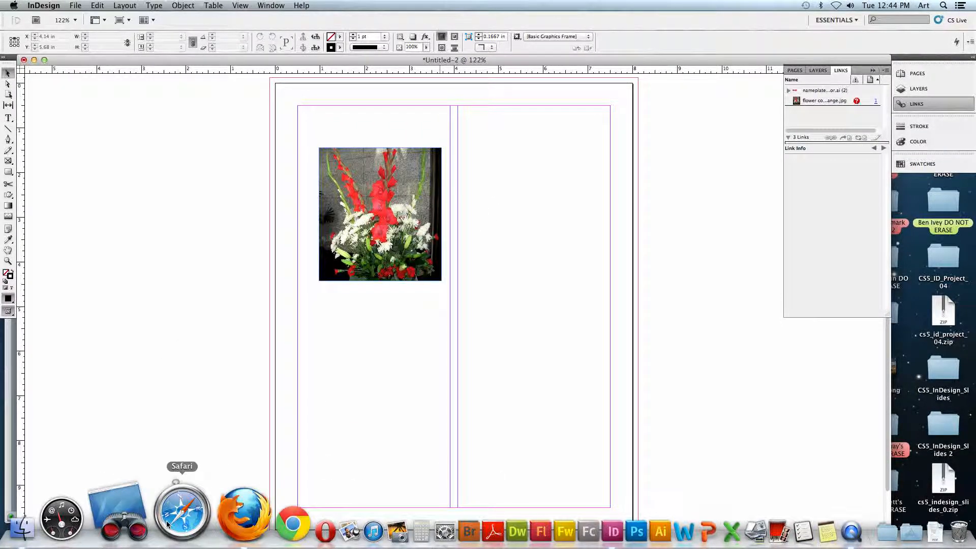
{"action": "left_click", "coordinate": [136, 512]}
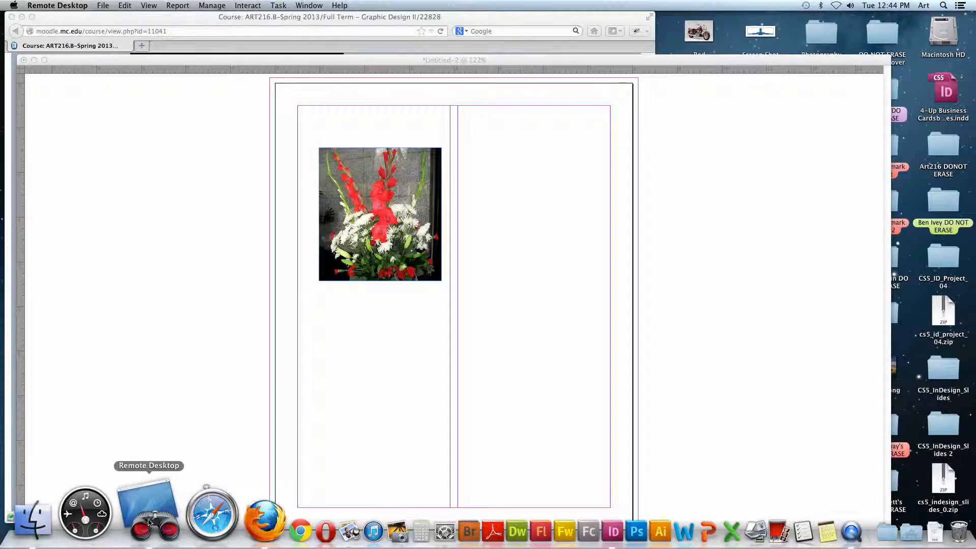